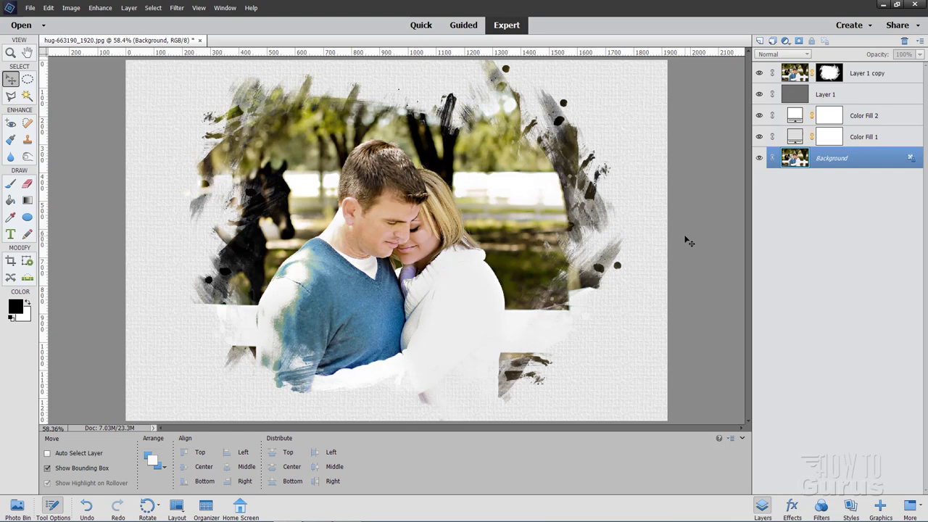
Delete the layers from Layer 1 copy through Color Fill 1, leaving only Background, then enter Guided mode.
{"action": "left_click", "coordinate": [858, 77]}
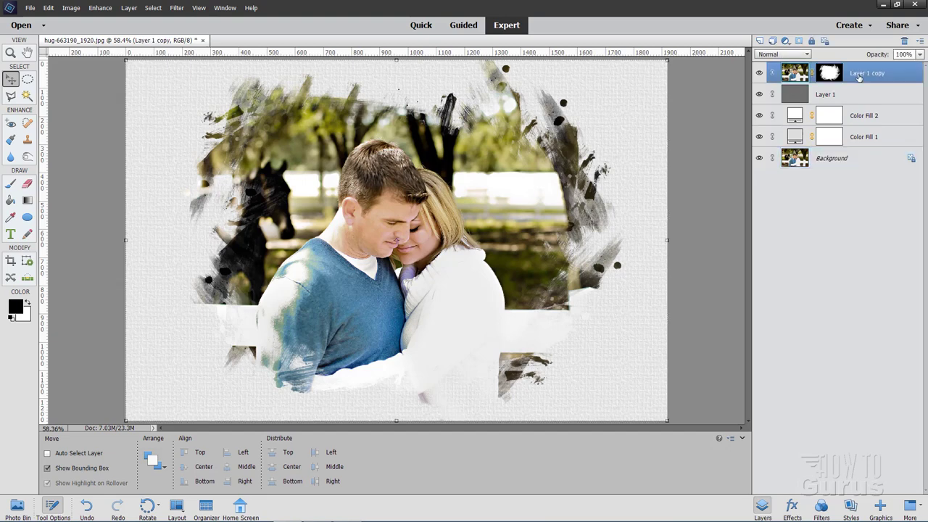
{"action": "left_click", "coordinate": [878, 136], "text": "shift"}
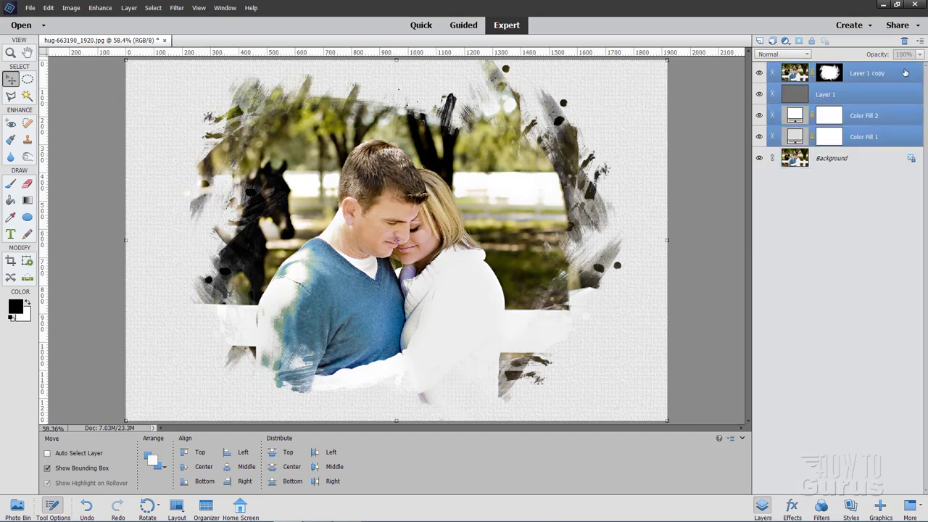
{"action": "left_click", "coordinate": [903, 41]}
{"action": "left_click", "coordinate": [445, 190]}
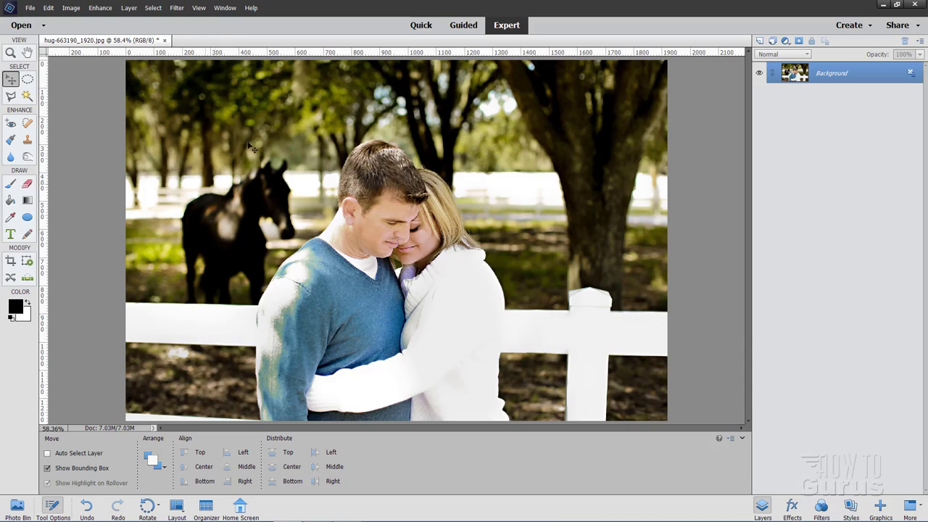
{"action": "left_click", "coordinate": [463, 26]}
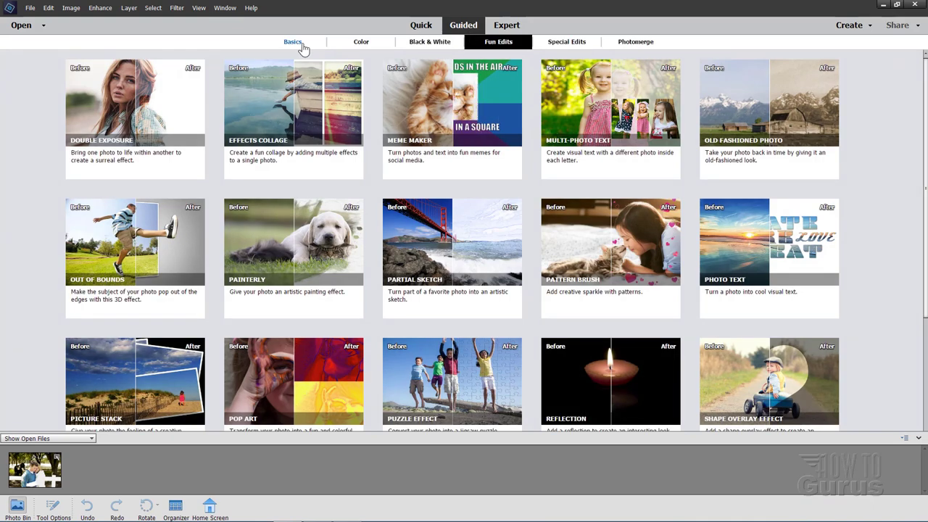
Browse the Basics, Color, Black & White, Special Edits and Photomerge guided edits, then return to Fun Edits.
{"action": "left_click", "coordinate": [307, 46]}
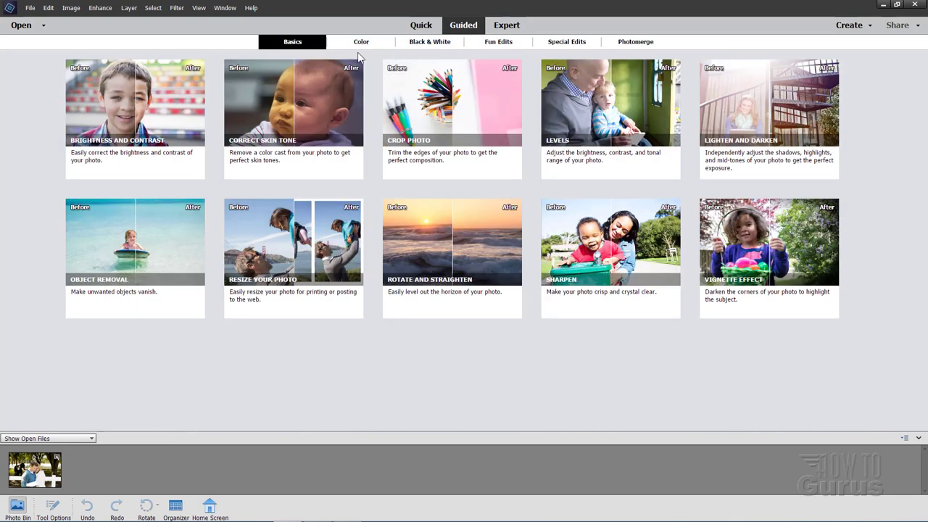
{"action": "left_click", "coordinate": [369, 48]}
{"action": "left_click", "coordinate": [421, 48]}
{"action": "left_click", "coordinate": [496, 45]}
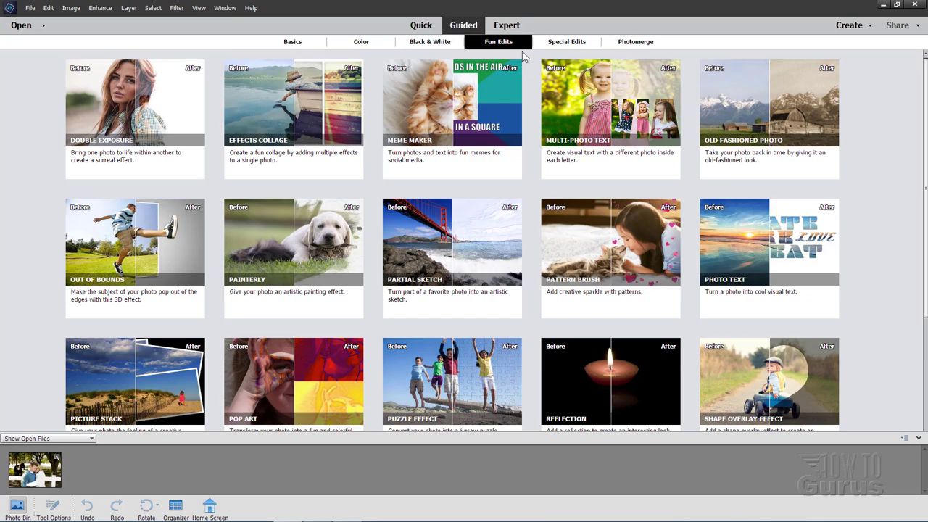
{"action": "left_click", "coordinate": [565, 43]}
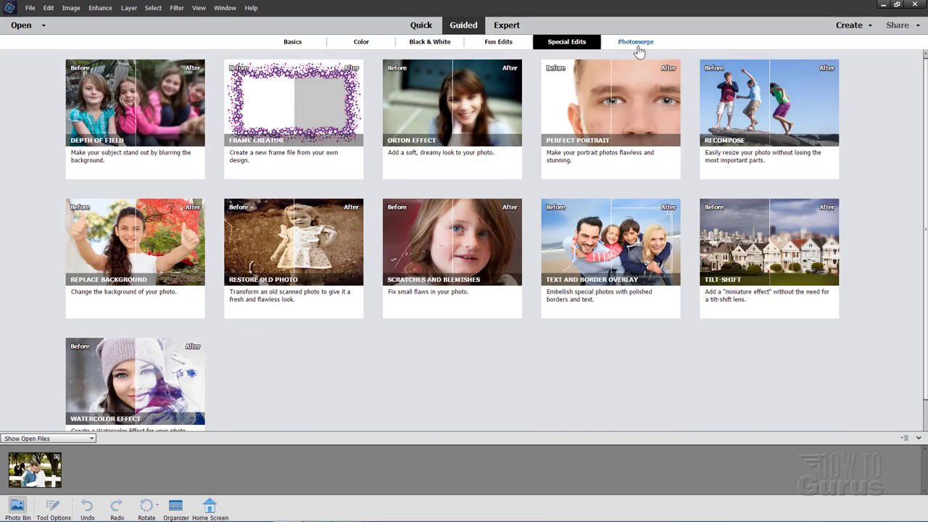
{"action": "left_click", "coordinate": [638, 45]}
{"action": "left_click", "coordinate": [502, 45]}
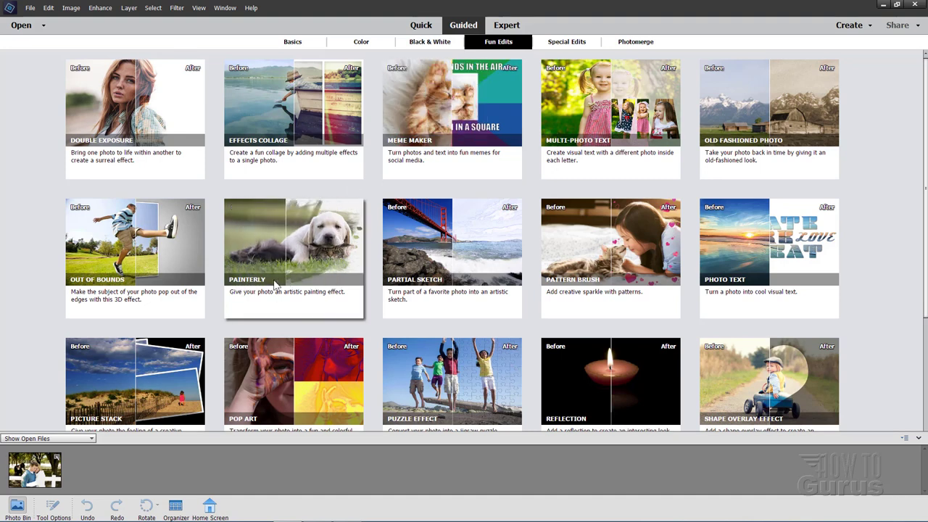
{"action": "left_click", "coordinate": [292, 252]}
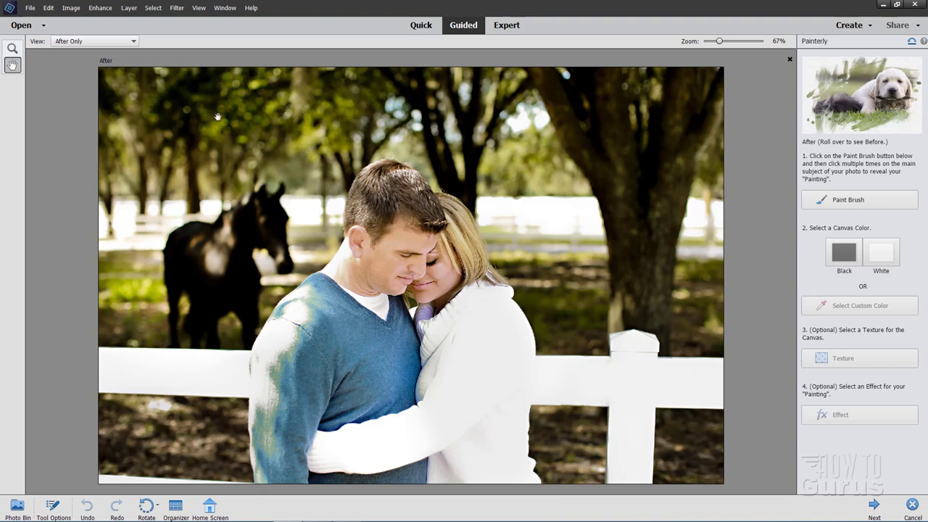
{"action": "left_click", "coordinate": [76, 42]}
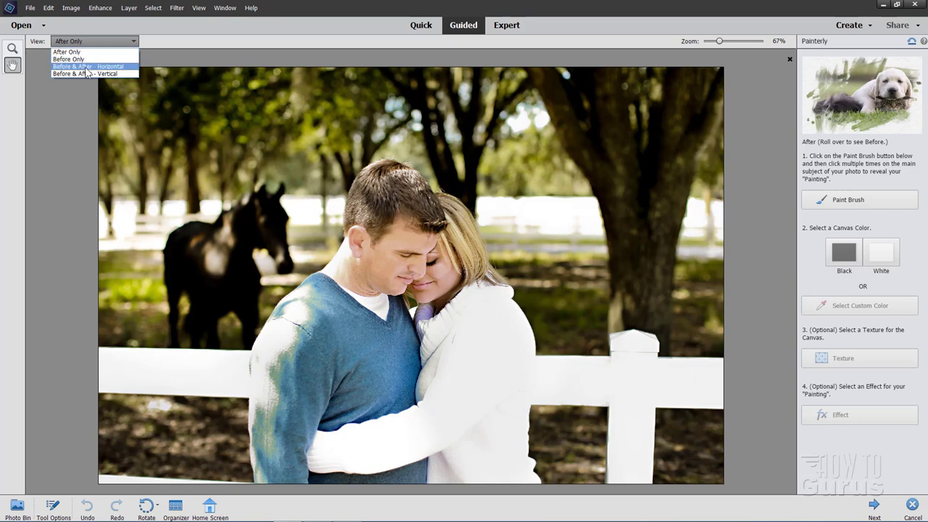
{"action": "left_click", "coordinate": [85, 66]}
{"action": "left_click", "coordinate": [97, 43]}
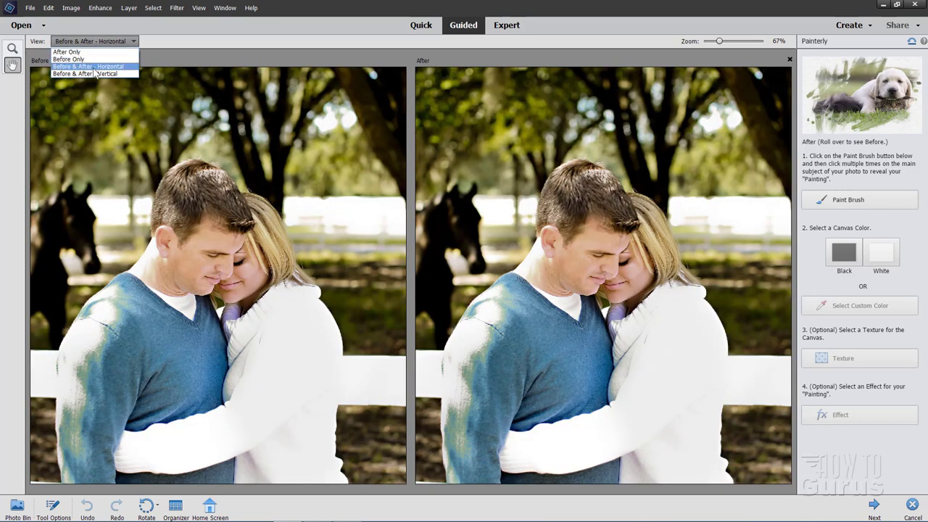
{"action": "left_click", "coordinate": [96, 74]}
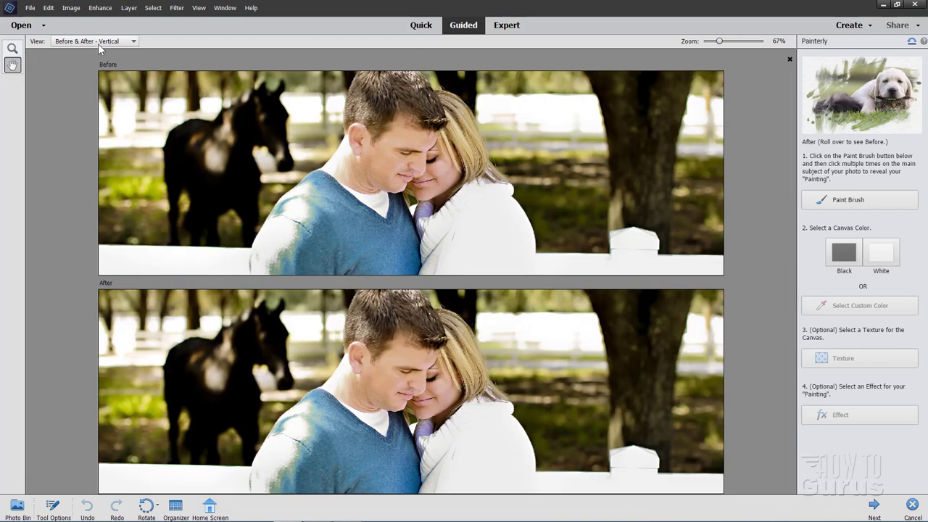
{"action": "left_click", "coordinate": [98, 42]}
{"action": "left_click", "coordinate": [90, 51]}
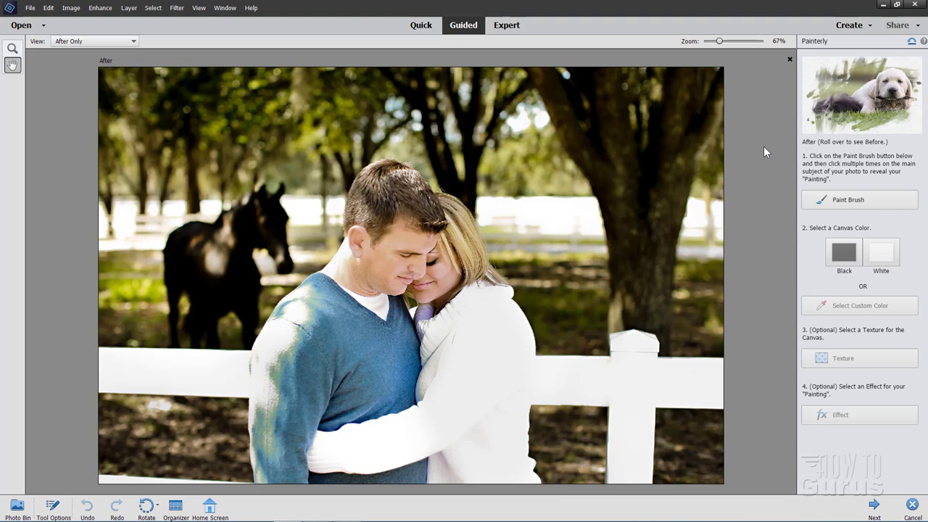
Paint Bold Strokes reveal strokes over the couple, horse, trees, background and sweater.
{"action": "left_click", "coordinate": [840, 201]}
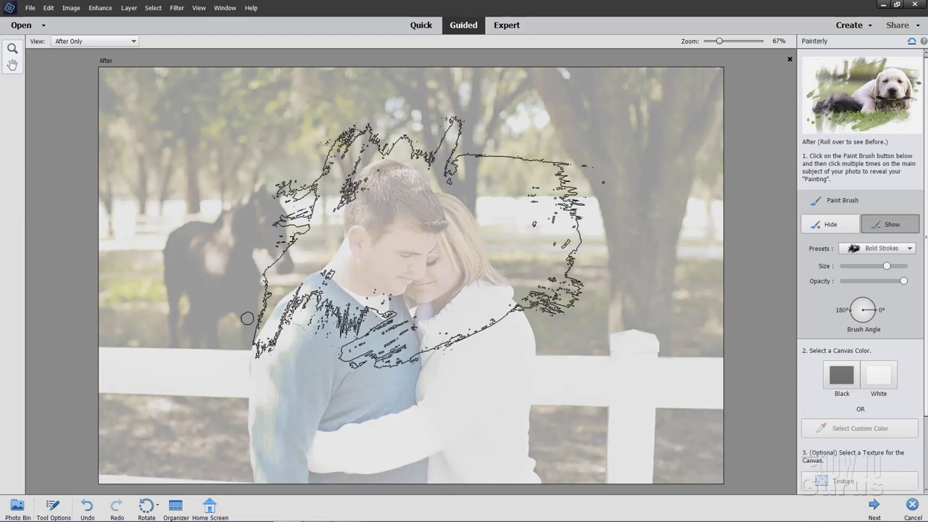
{"action": "left_click", "coordinate": [420, 239]}
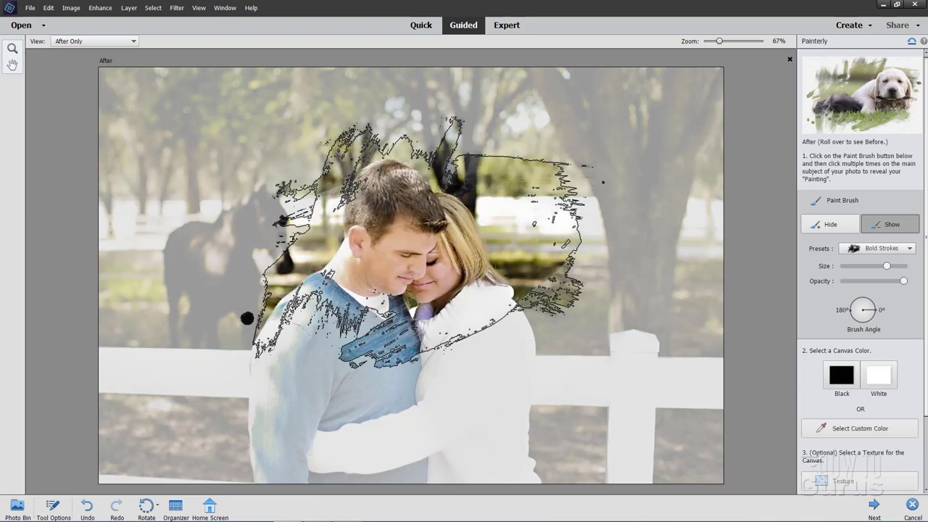
{"action": "left_click", "coordinate": [726, 367]}
{"action": "left_click", "coordinate": [342, 291]}
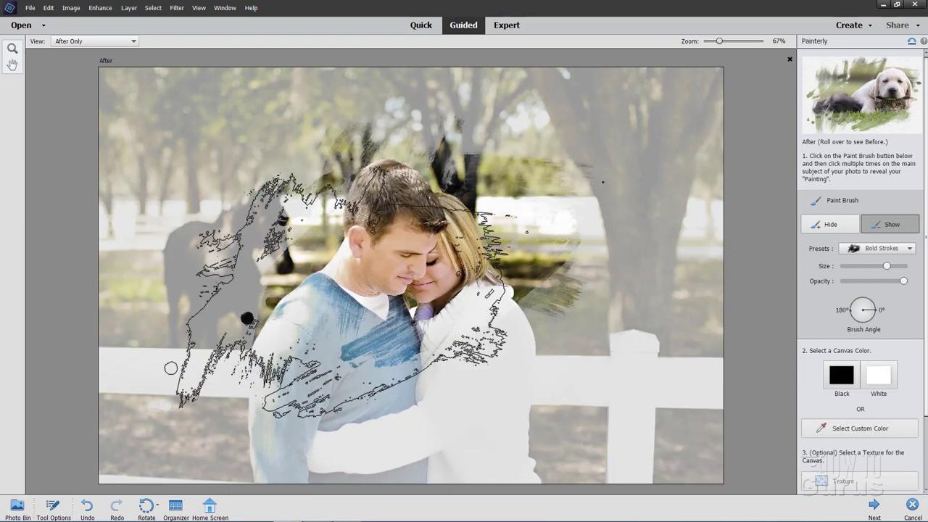
{"action": "left_click", "coordinate": [558, 252]}
{"action": "left_click", "coordinate": [378, 329]}
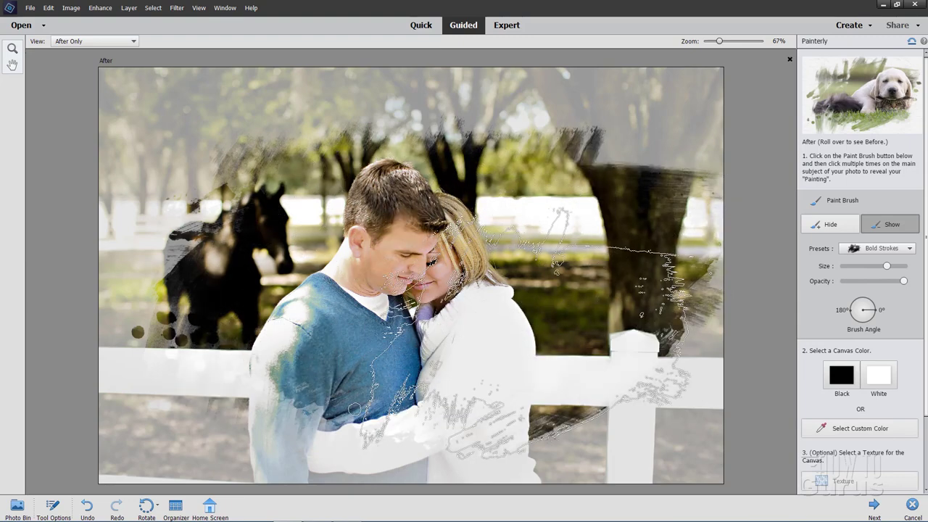
{"action": "left_click", "coordinate": [264, 356]}
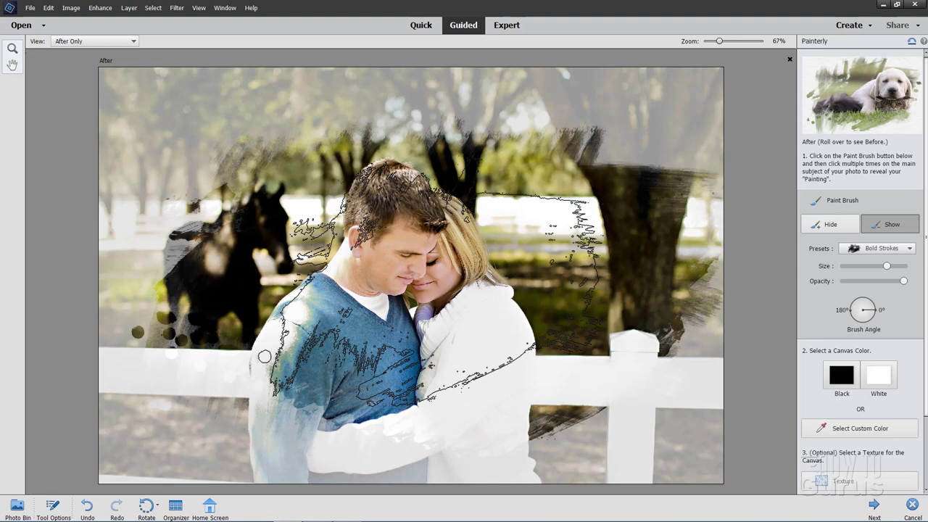
Undo the painted strokes with Ctrl+Z until the photo is evenly faded again.
{"action": "key", "text": "ctrl+z"}
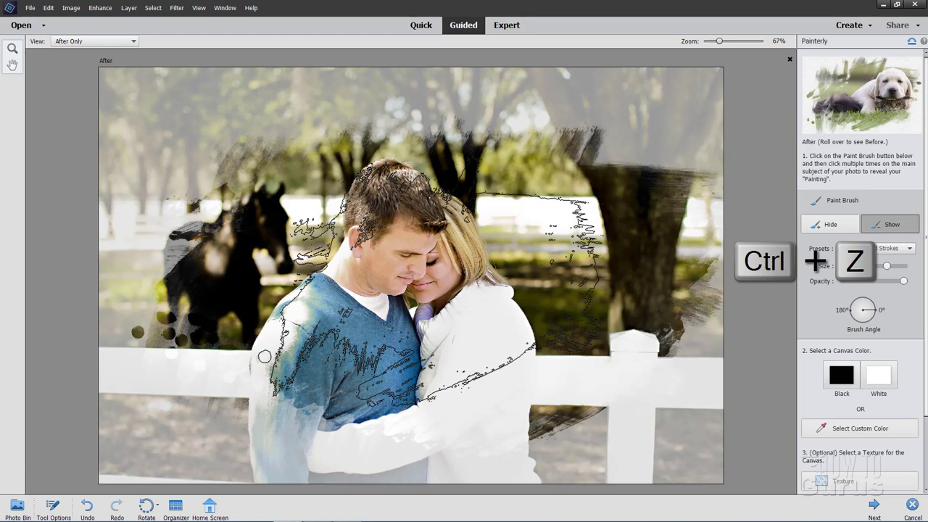
{"action": "key", "text": "ctrl+z"}
{"action": "key", "text": "ctrl+z"}
{"action": "key", "text": "ctrl+z"}
{"action": "key", "text": "ctrl+z"}
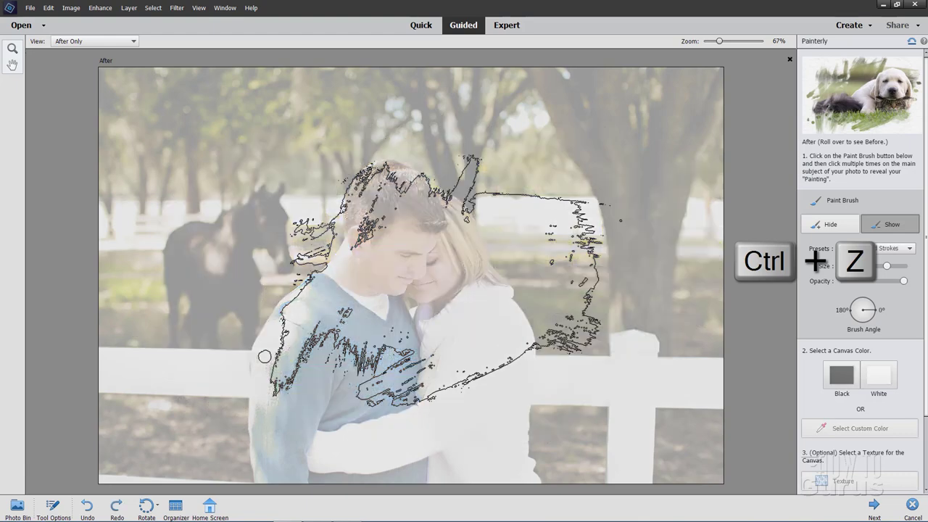
{"action": "key", "text": "ctrl+z"}
{"action": "key", "text": "ctrl+z"}
{"action": "key", "text": "ctrl+z"}
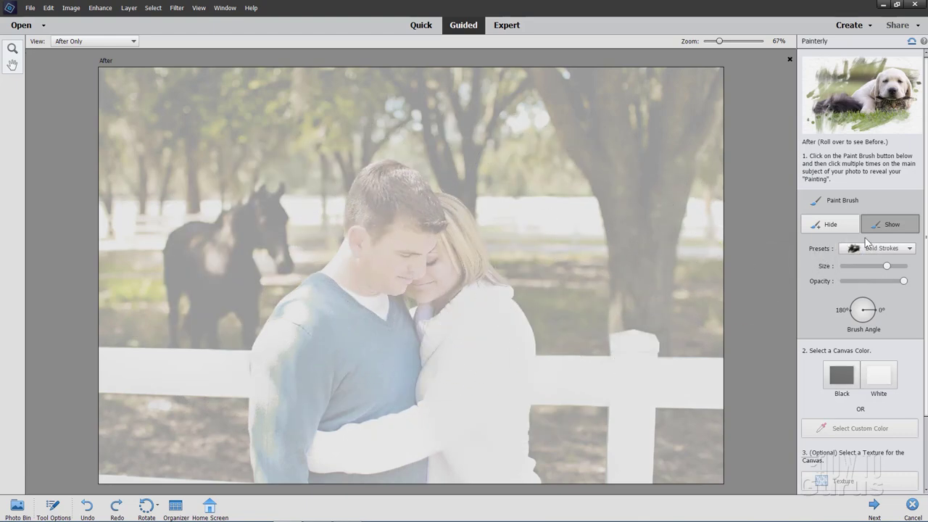
Reveal the couple with one Show-mode stroke, then erase it using the brush in Hide mode.
{"action": "left_click", "coordinate": [831, 224]}
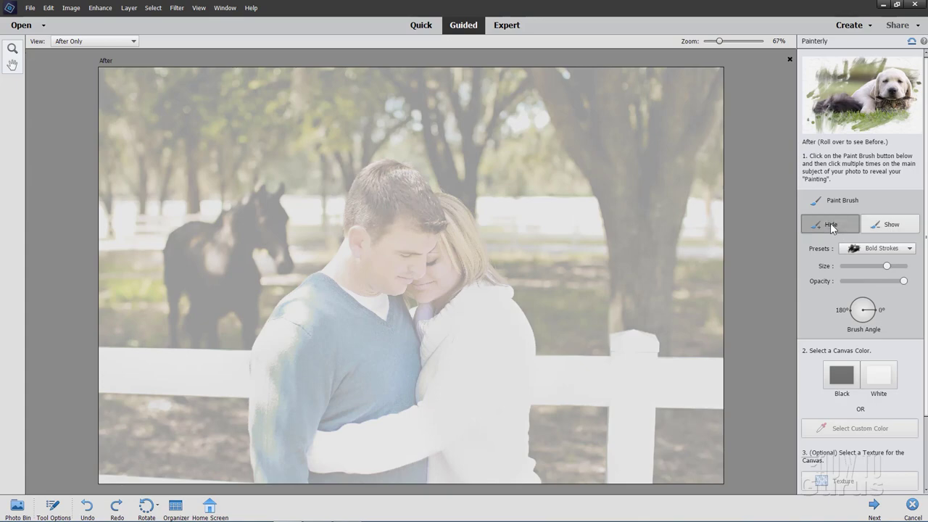
{"action": "left_click", "coordinate": [884, 224]}
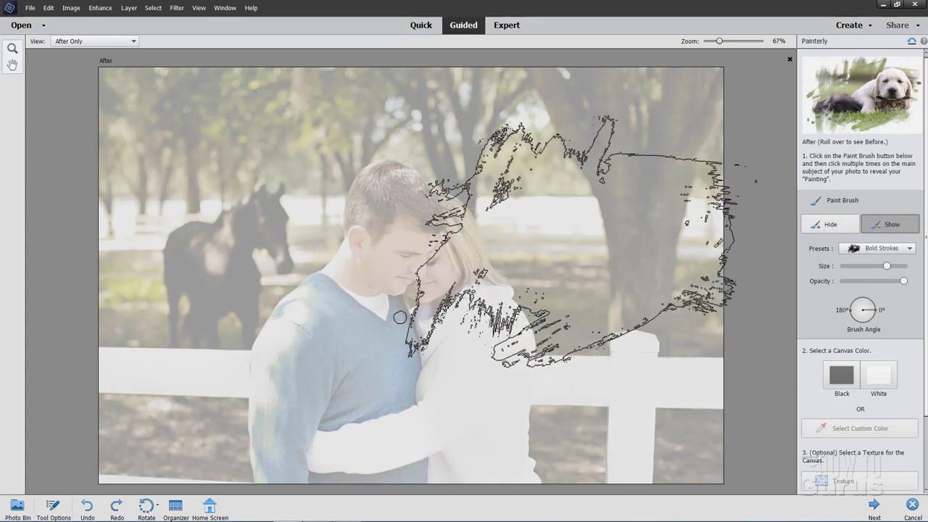
{"action": "left_click", "coordinate": [424, 250]}
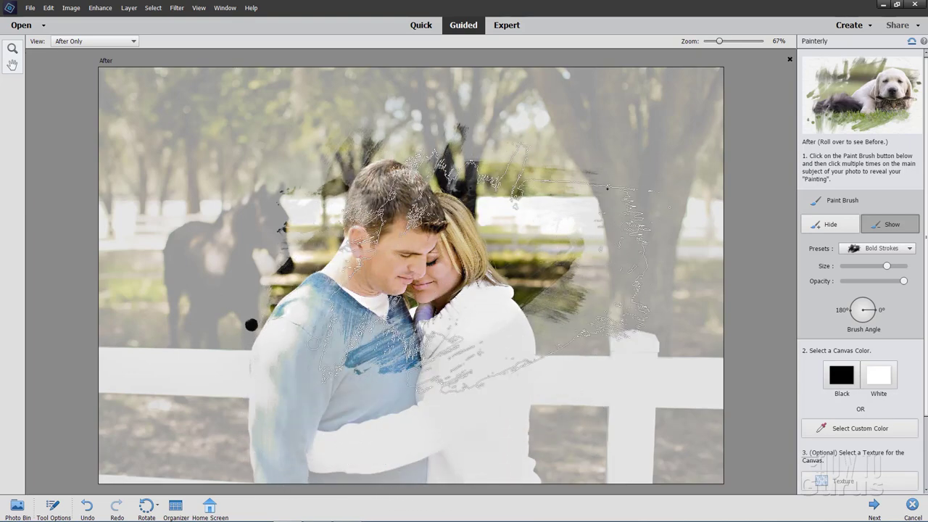
{"action": "left_click", "coordinate": [837, 230]}
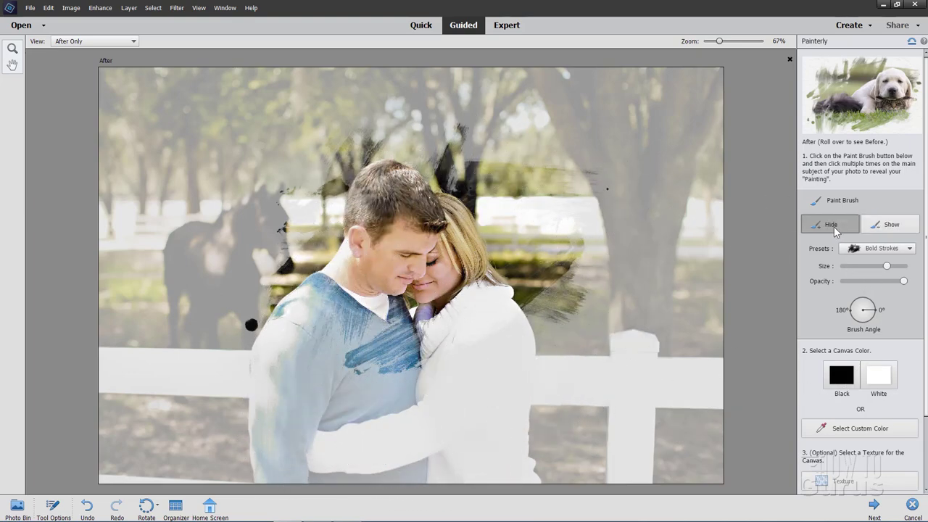
{"action": "mouse_move", "coordinate": [466, 352]}
{"action": "left_mouse_down"}
{"action": "mouse_move", "coordinate": [489, 370]}
{"action": "mouse_move", "coordinate": [487, 425]}
{"action": "mouse_move", "coordinate": [246, 508]}
{"action": "mouse_move", "coordinate": [71, 460]}
{"action": "mouse_move", "coordinate": [7, 363]}
{"action": "mouse_move", "coordinate": [377, 196]}
{"action": "mouse_move", "coordinate": [482, 258]}
{"action": "left_mouse_up"}
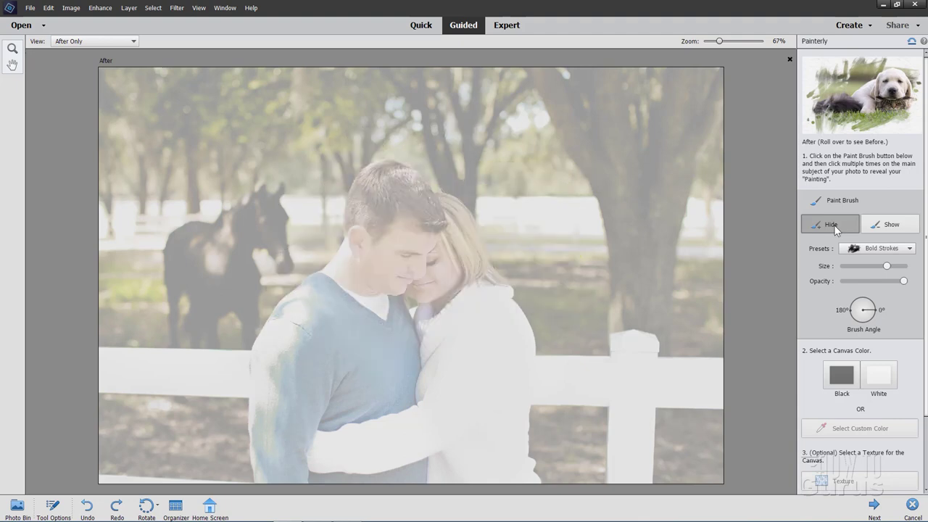
Set the brush back to Show and preview the Bold Strokes, Rough Bristles and Confetti presets.
{"action": "left_click", "coordinate": [884, 226]}
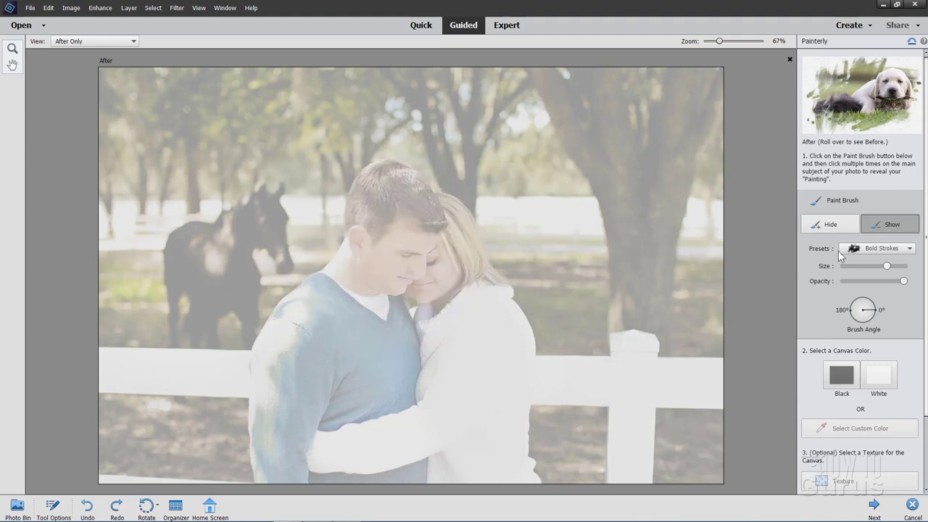
{"action": "left_click", "coordinate": [909, 248]}
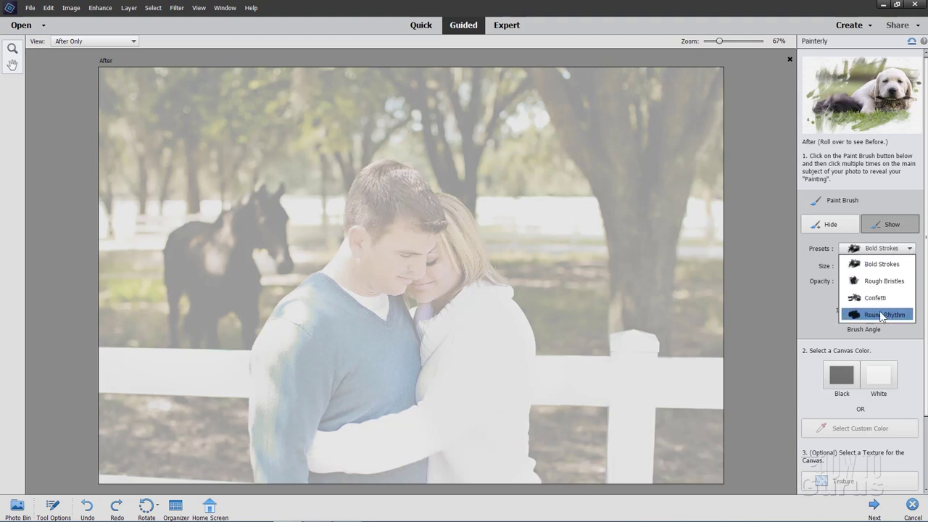
{"action": "left_click", "coordinate": [874, 265]}
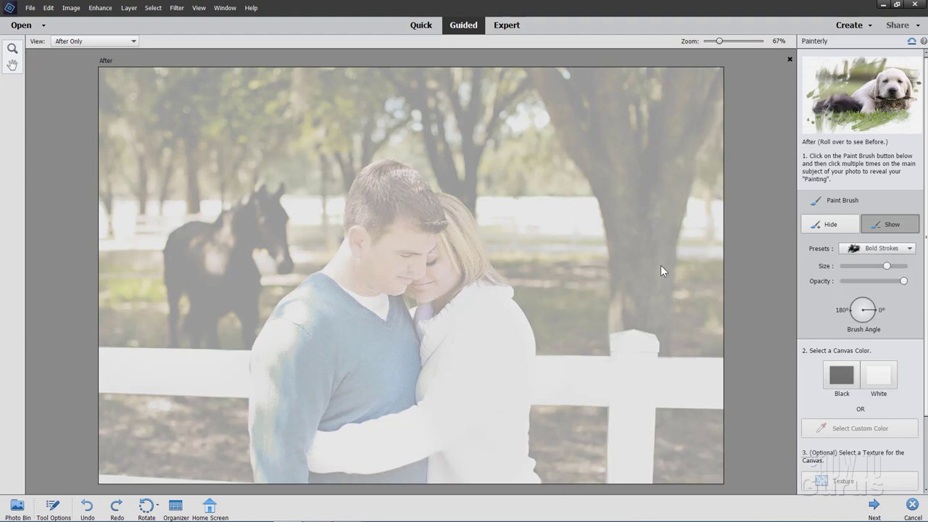
{"action": "left_click_drag", "start_coordinate": [663, 268], "coordinate": [275, 325]}
{"action": "left_click", "coordinate": [875, 248]}
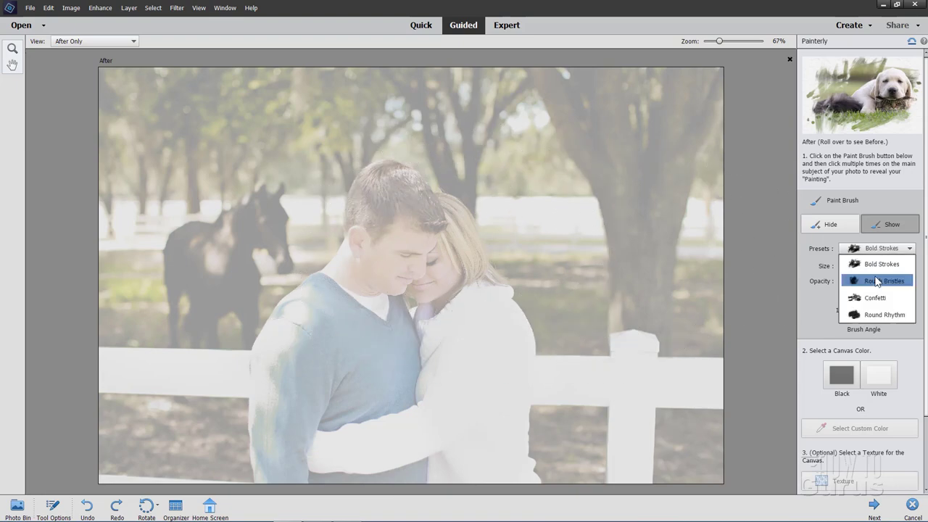
{"action": "left_click", "coordinate": [875, 282]}
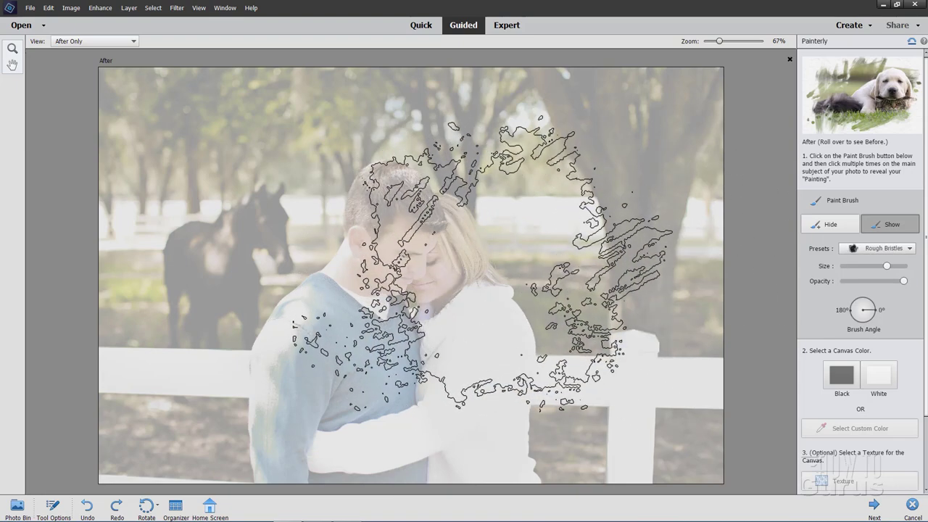
{"action": "left_click", "coordinate": [875, 249]}
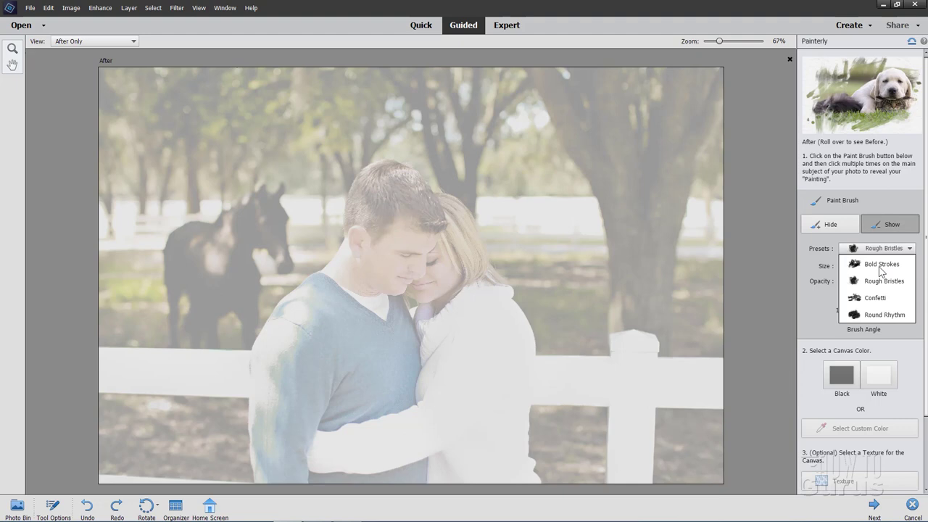
{"action": "left_click", "coordinate": [879, 298]}
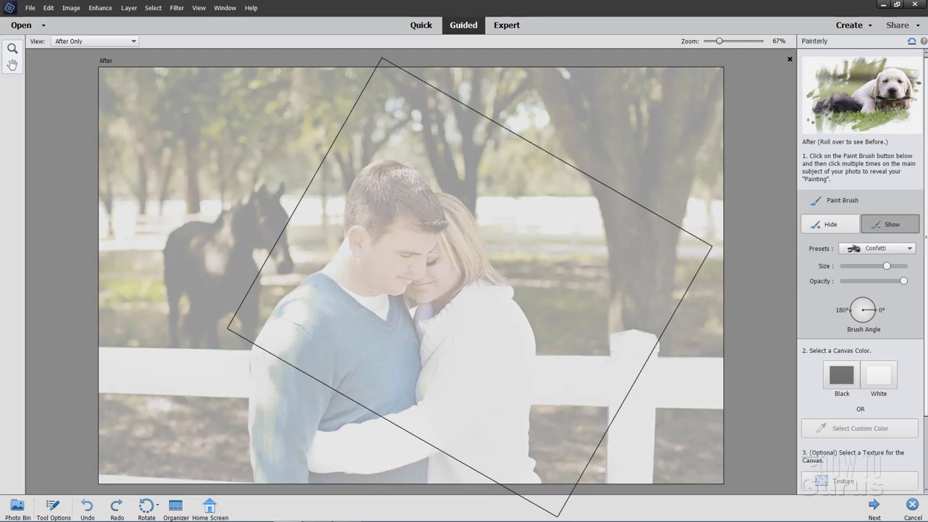
Choose Rough Bristles and paint a test stroke across the couple, horse and trees.
{"action": "left_click", "coordinate": [870, 248]}
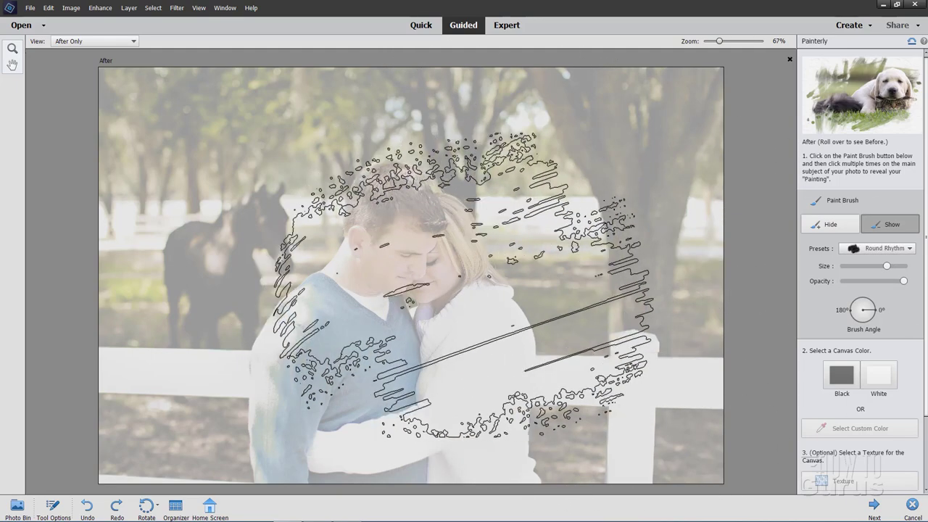
{"action": "left_click", "coordinate": [873, 247]}
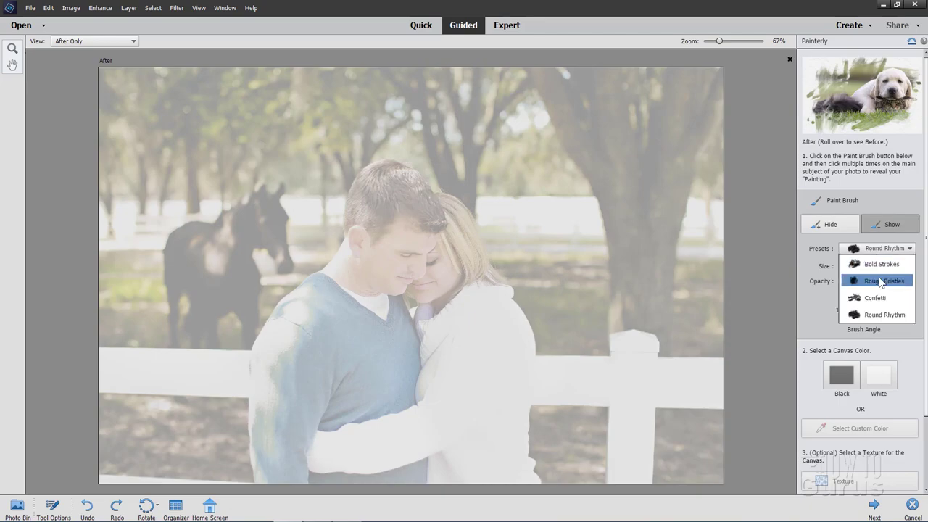
{"action": "left_click", "coordinate": [883, 280]}
{"action": "left_click", "coordinate": [546, 278]}
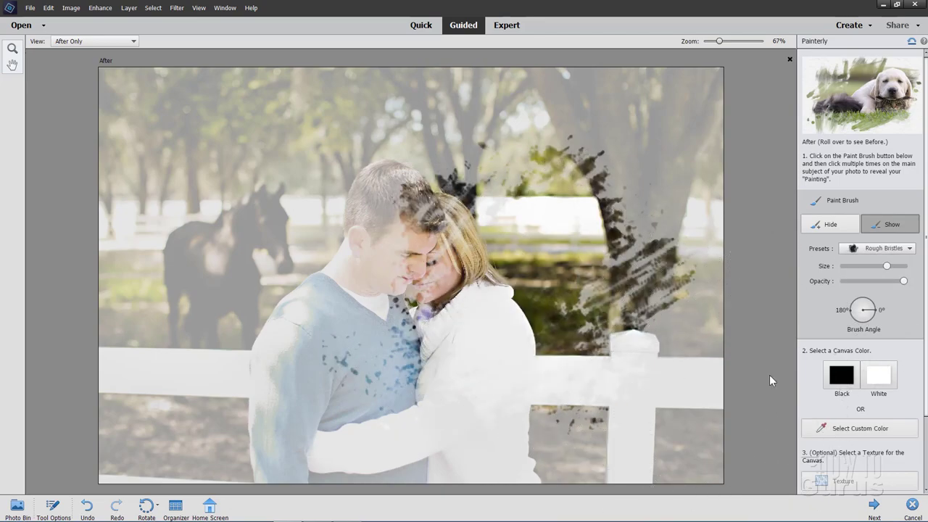
{"action": "mouse_move", "coordinate": [311, 290]}
{"action": "left_mouse_down"}
{"action": "mouse_move", "coordinate": [725, 280]}
{"action": "mouse_move", "coordinate": [695, 372]}
{"action": "left_mouse_up"}
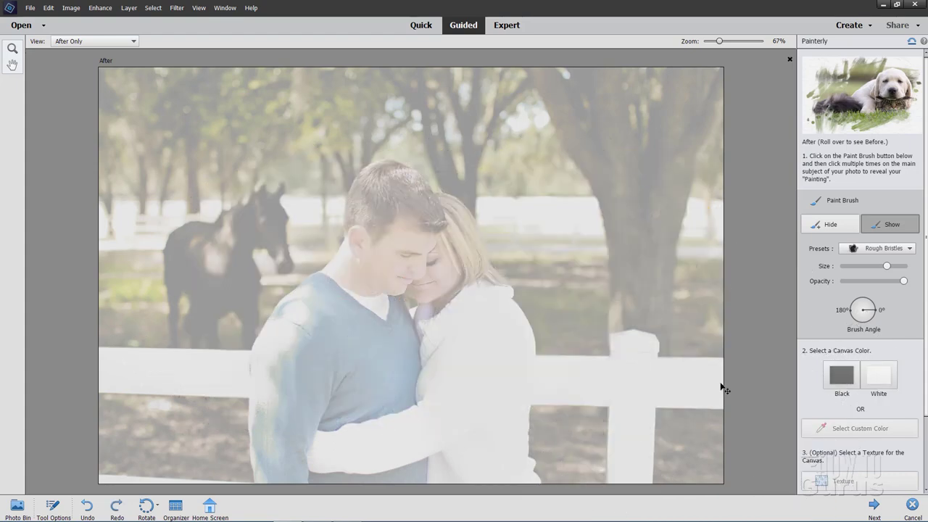
Switch the preset to Confetti and adjust the brush size.
{"action": "left_click", "coordinate": [887, 250]}
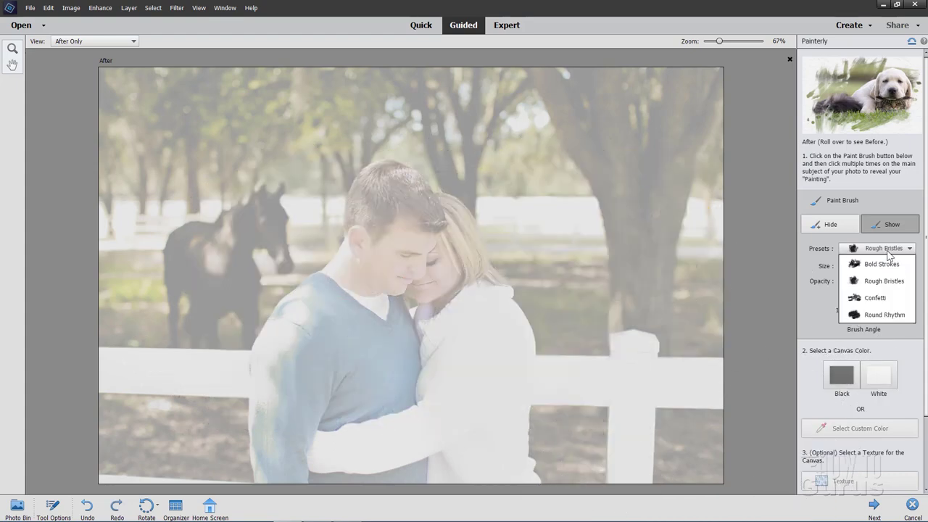
{"action": "left_click", "coordinate": [885, 300]}
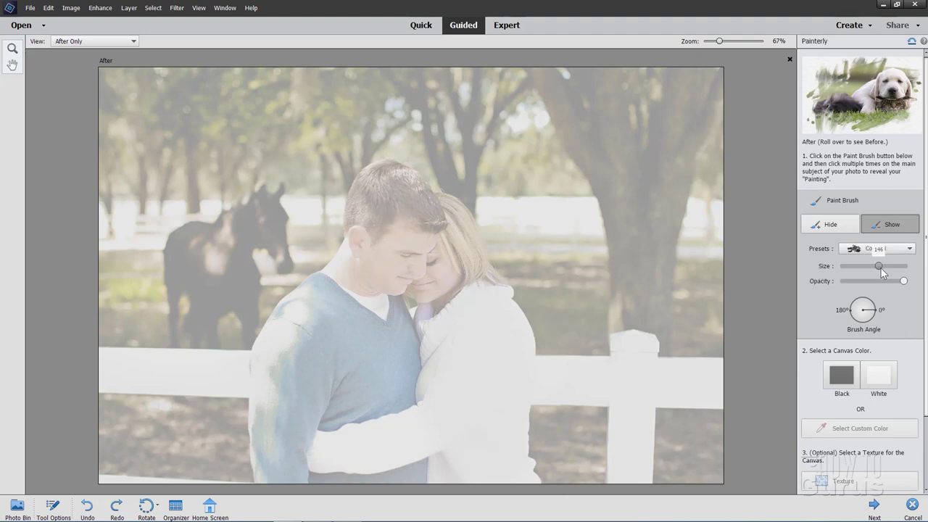
{"action": "left_click_drag", "start_coordinate": [880, 269], "coordinate": [883, 267]}
{"action": "left_click", "coordinate": [907, 249]}
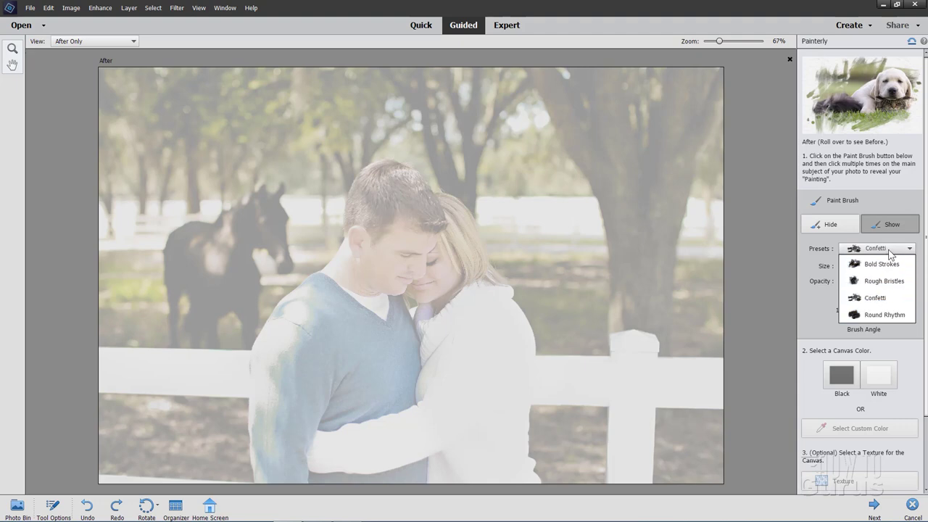
{"action": "left_click", "coordinate": [880, 298]}
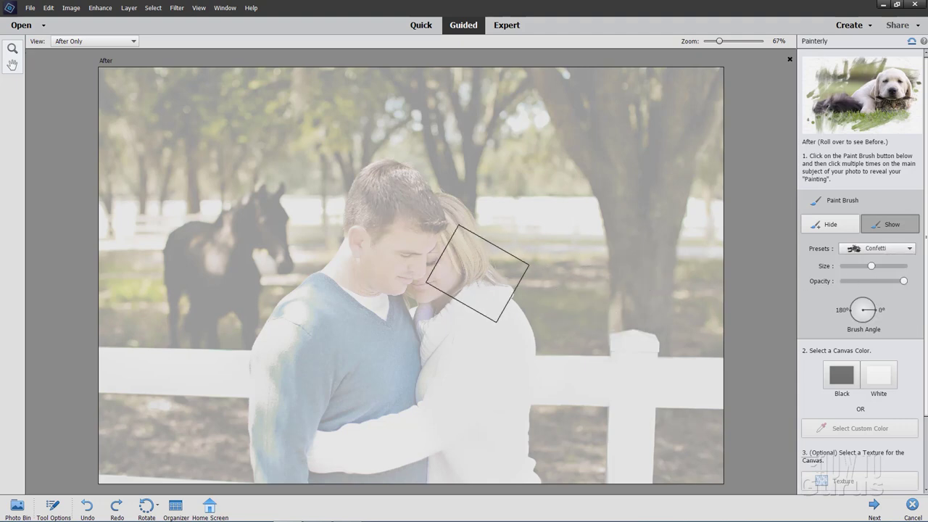
Scatter Confetti test patches over the couple, sweater, fence, trees and both sides of the photo.
{"action": "left_click", "coordinate": [459, 296]}
{"action": "left_click", "coordinate": [383, 207]}
{"action": "left_click", "coordinate": [598, 233]}
{"action": "left_click", "coordinate": [598, 233]}
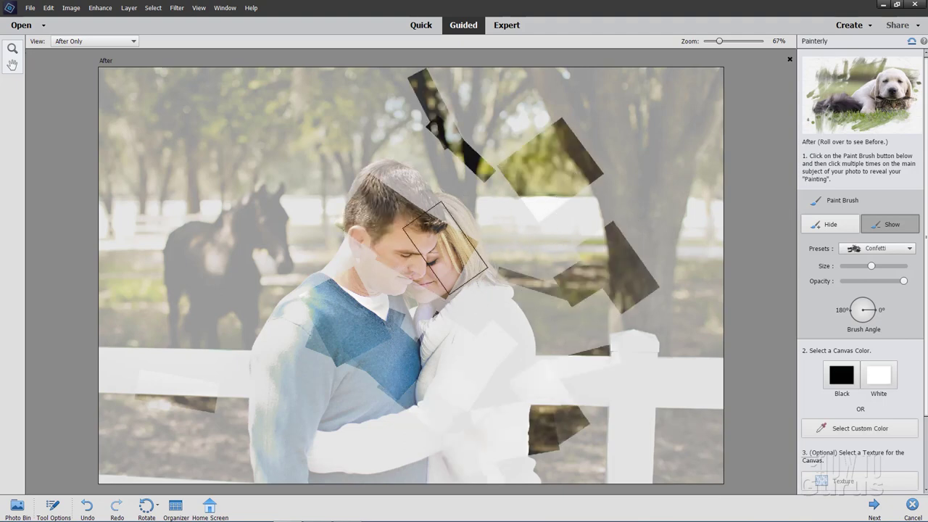
{"action": "left_click", "coordinate": [261, 227]}
{"action": "left_click", "coordinate": [176, 184]}
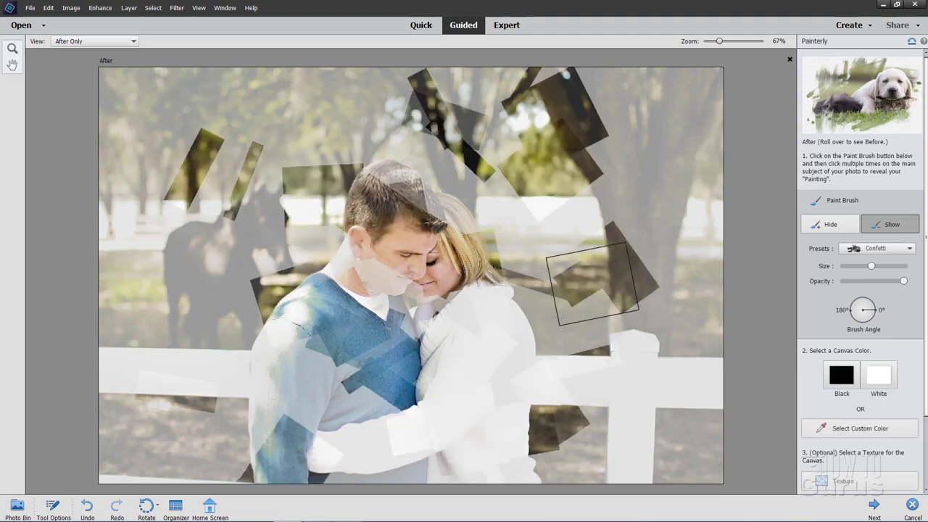
{"action": "left_click", "coordinate": [608, 290]}
{"action": "mouse_move", "coordinate": [500, 217]}
{"action": "left_mouse_down"}
{"action": "mouse_move", "coordinate": [398, 232]}
{"action": "mouse_move", "coordinate": [410, 300]}
{"action": "mouse_move", "coordinate": [444, 305]}
{"action": "mouse_move", "coordinate": [431, 246]}
{"action": "mouse_move", "coordinate": [368, 261]}
{"action": "mouse_move", "coordinate": [428, 319]}
{"action": "mouse_move", "coordinate": [406, 341]}
{"action": "mouse_move", "coordinate": [457, 221]}
{"action": "mouse_move", "coordinate": [356, 243]}
{"action": "mouse_move", "coordinate": [349, 277]}
{"action": "mouse_move", "coordinate": [546, 274]}
{"action": "mouse_move", "coordinate": [357, 281]}
{"action": "mouse_move", "coordinate": [473, 278]}
{"action": "mouse_move", "coordinate": [380, 269]}
{"action": "mouse_move", "coordinate": [362, 250]}
{"action": "mouse_move", "coordinate": [402, 330]}
{"action": "left_mouse_up"}
{"action": "mouse_move", "coordinate": [422, 281]}
{"action": "left_mouse_down"}
{"action": "mouse_move", "coordinate": [435, 311]}
{"action": "mouse_move", "coordinate": [392, 312]}
{"action": "mouse_move", "coordinate": [384, 277]}
{"action": "left_mouse_up"}
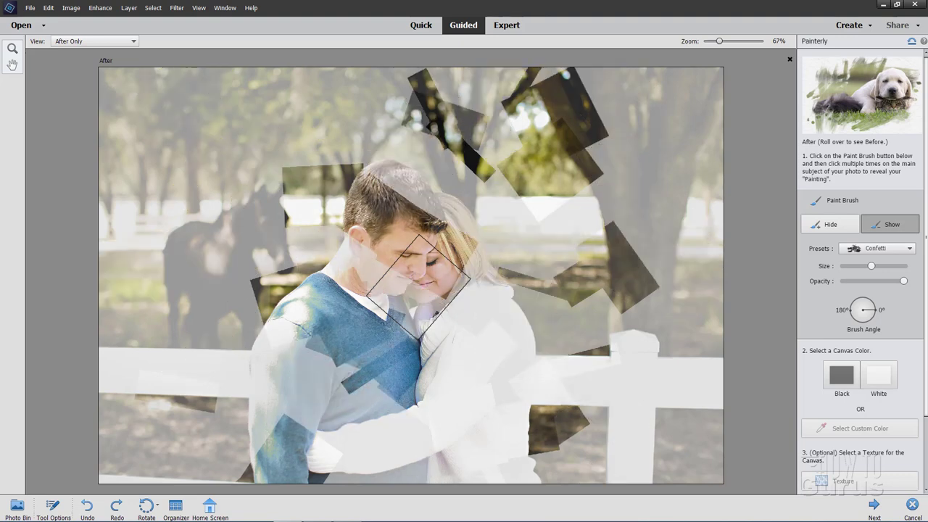
Return to the Bold Strokes preset and make the brush slightly larger.
{"action": "left_click", "coordinate": [894, 250]}
{"action": "left_click", "coordinate": [882, 265]}
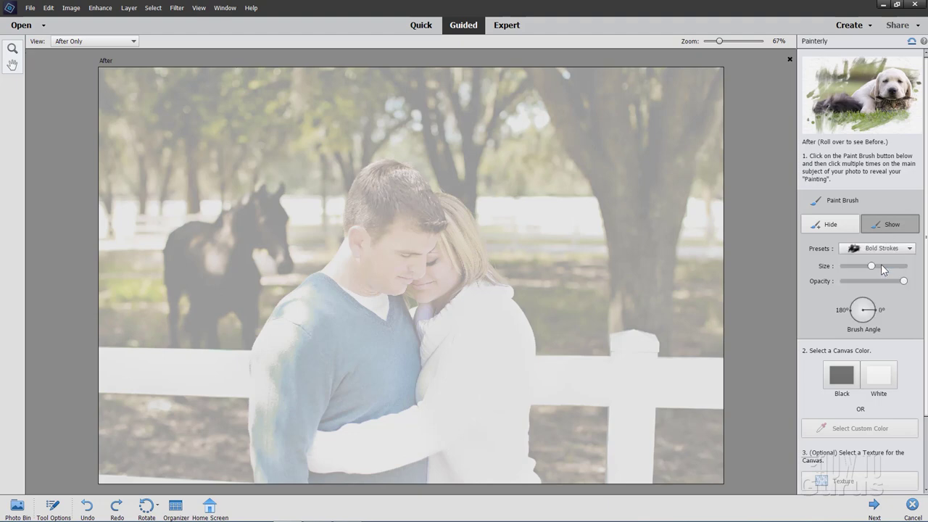
{"action": "mouse_move", "coordinate": [841, 107]}
{"action": "left_click_drag", "start_coordinate": [885, 269], "coordinate": [884, 266]}
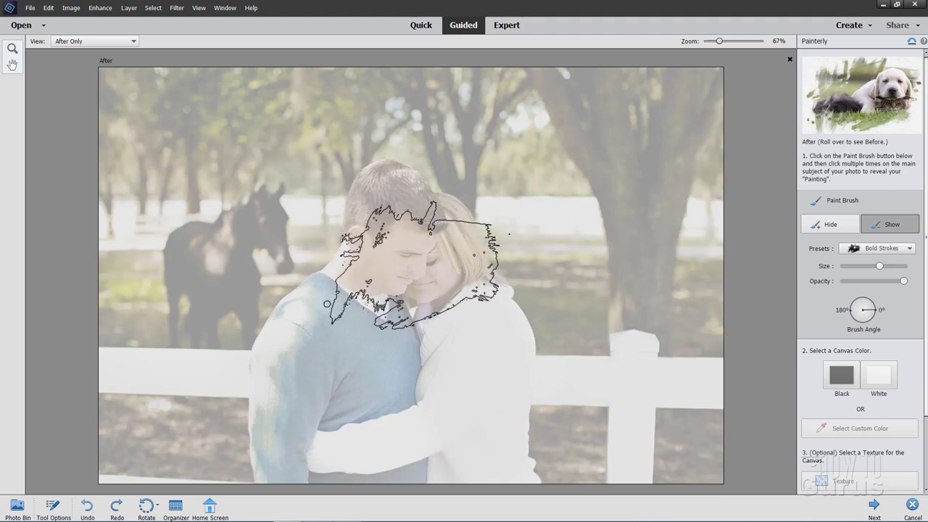
Paint the couple's faces, hair, sweater and the area behind the woman's head back in.
{"action": "left_click", "coordinate": [414, 266]}
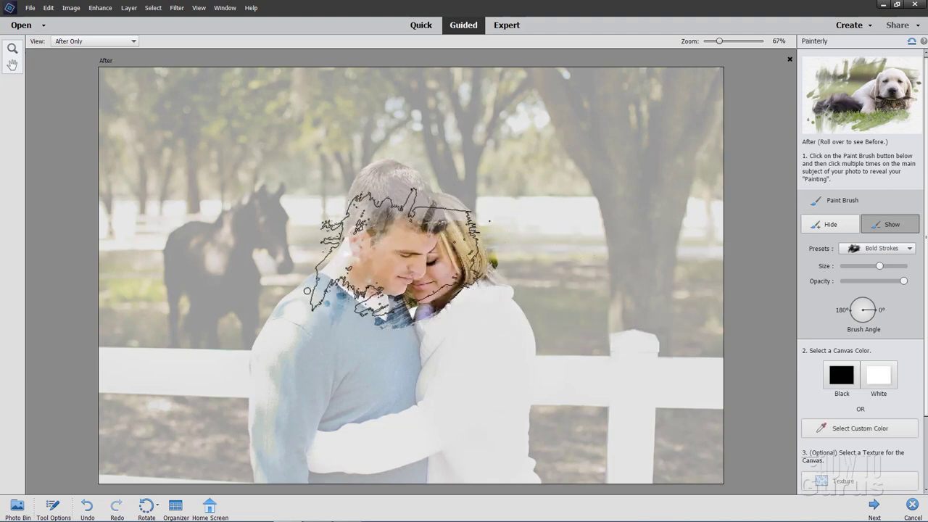
{"action": "left_click", "coordinate": [398, 290]}
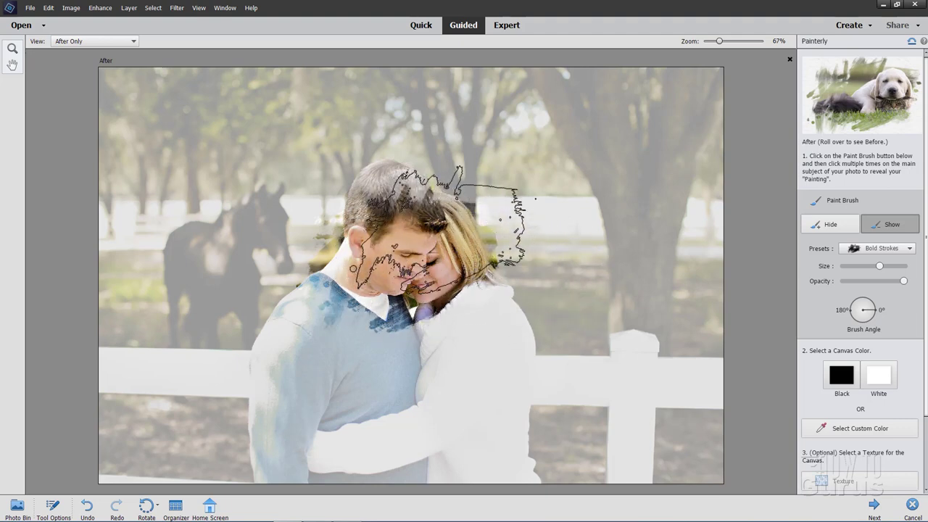
{"action": "left_click", "coordinate": [445, 220]}
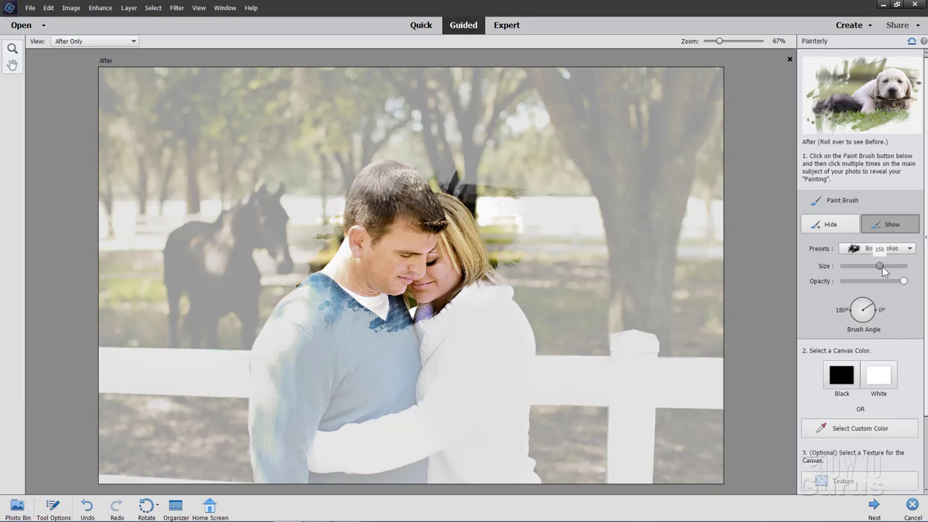
Paint strokes over the upper-right background, the trees at right, the horse and the man's sweater.
{"action": "left_click", "coordinate": [511, 300]}
{"action": "left_click", "coordinate": [512, 300]}
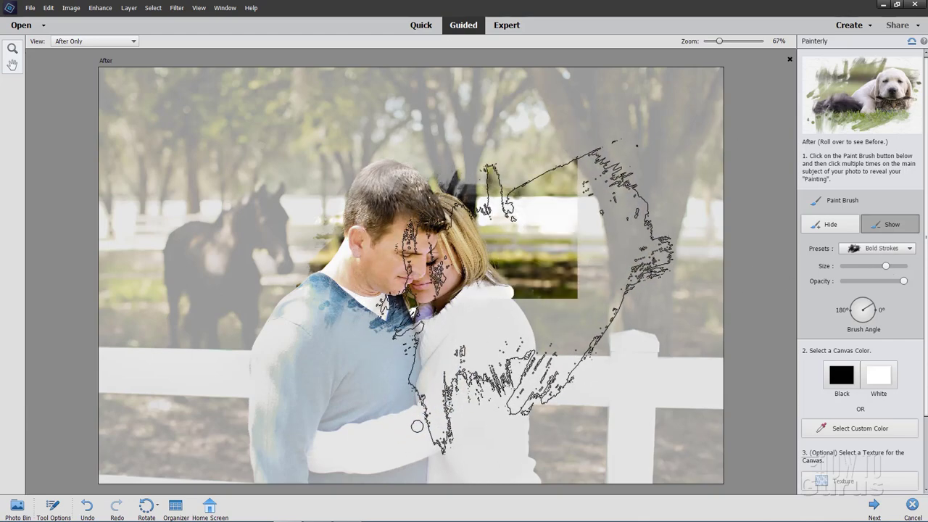
{"action": "left_click", "coordinate": [565, 326]}
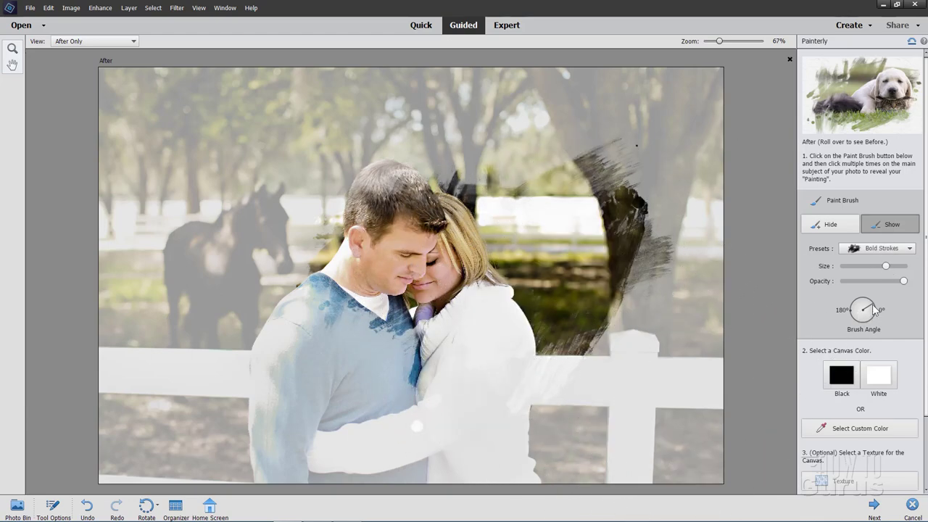
{"action": "left_click", "coordinate": [548, 331]}
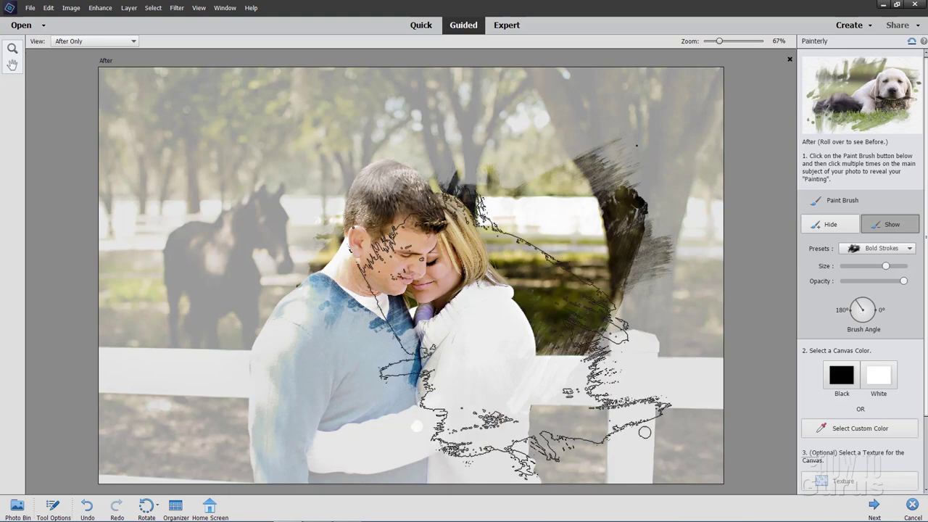
{"action": "left_click", "coordinate": [332, 311]}
{"action": "left_click", "coordinate": [425, 290]}
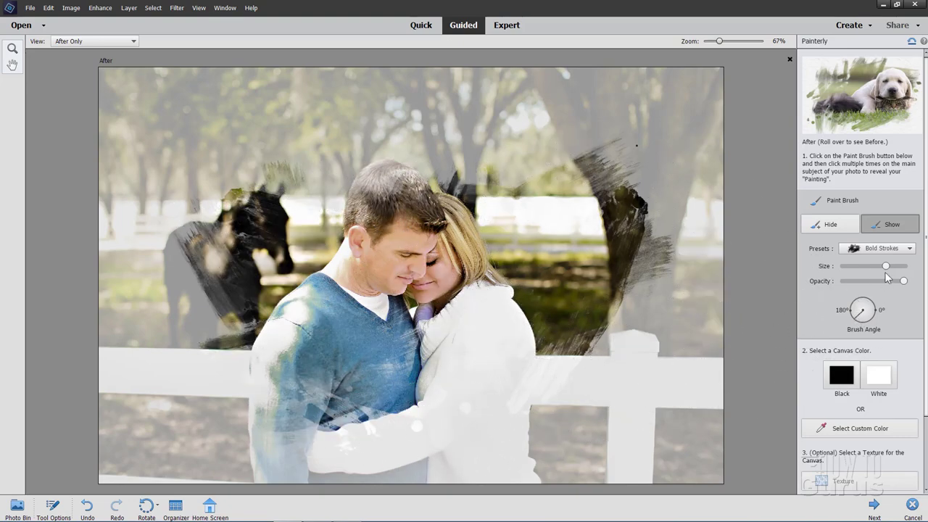
With a smaller brush, reveal the area above the horse and couple, the lower-right fence and the sweater.
{"action": "left_click_drag", "start_coordinate": [885, 266], "coordinate": [873, 266]}
{"action": "left_click", "coordinate": [323, 148]}
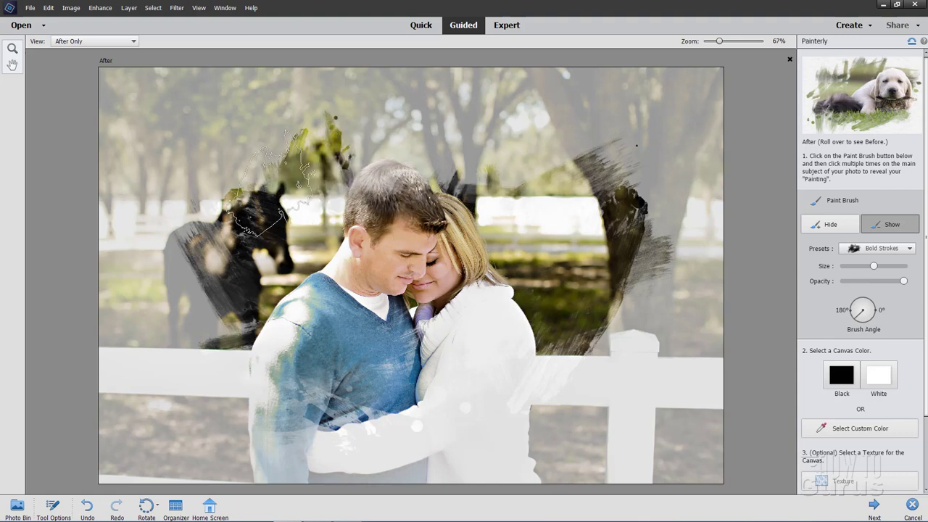
{"action": "left_click", "coordinate": [270, 181]}
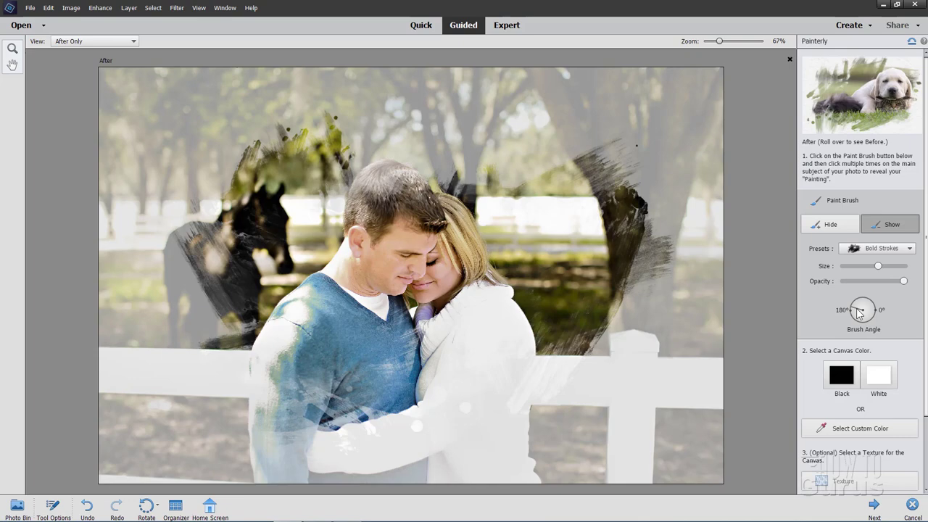
{"action": "left_click", "coordinate": [449, 163]}
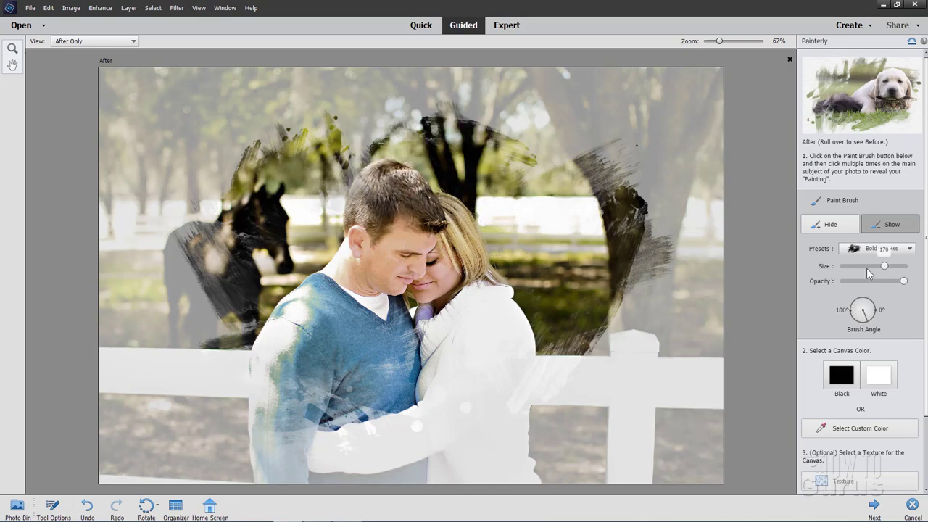
{"action": "left_click", "coordinate": [609, 362]}
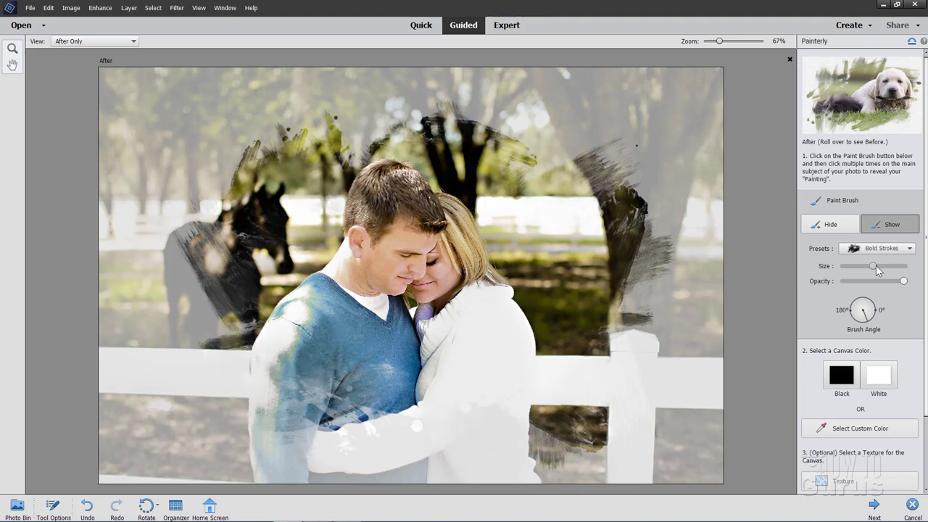
{"action": "left_click", "coordinate": [305, 391]}
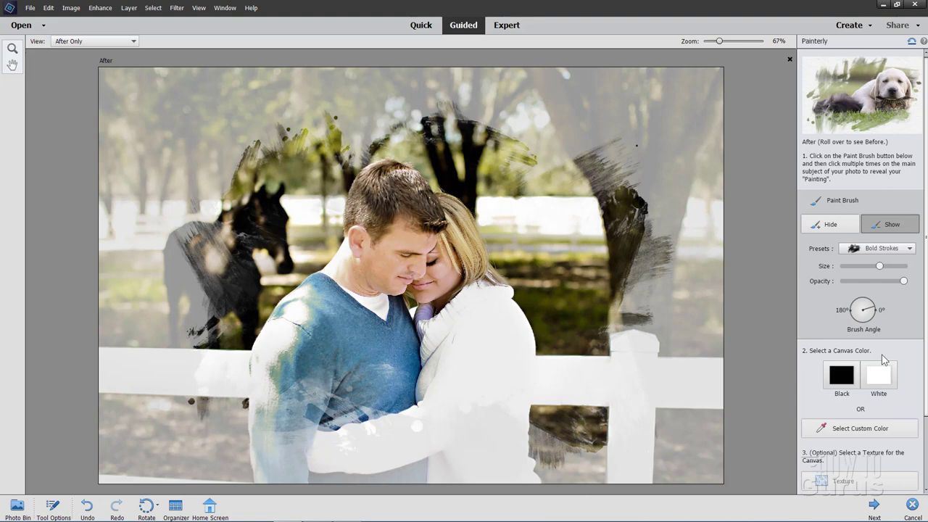
Set the canvas to white, try black, then switch back to white.
{"action": "scroll", "coordinate": [925, 302], "scroll_direction": "down", "scroll_amount": 3}
{"action": "scroll", "coordinate": [924, 304], "scroll_direction": "up", "scroll_amount": 2}
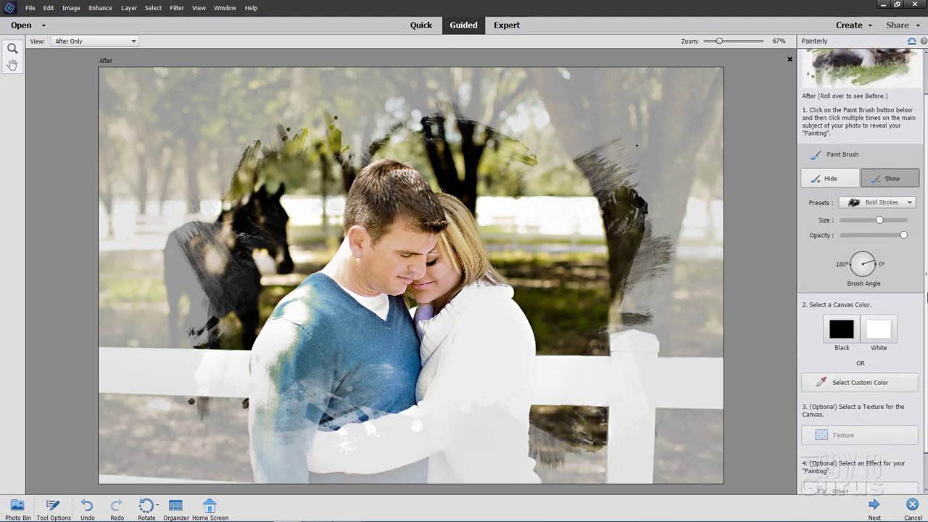
{"action": "scroll", "coordinate": [925, 305], "scroll_direction": "down", "scroll_amount": 2}
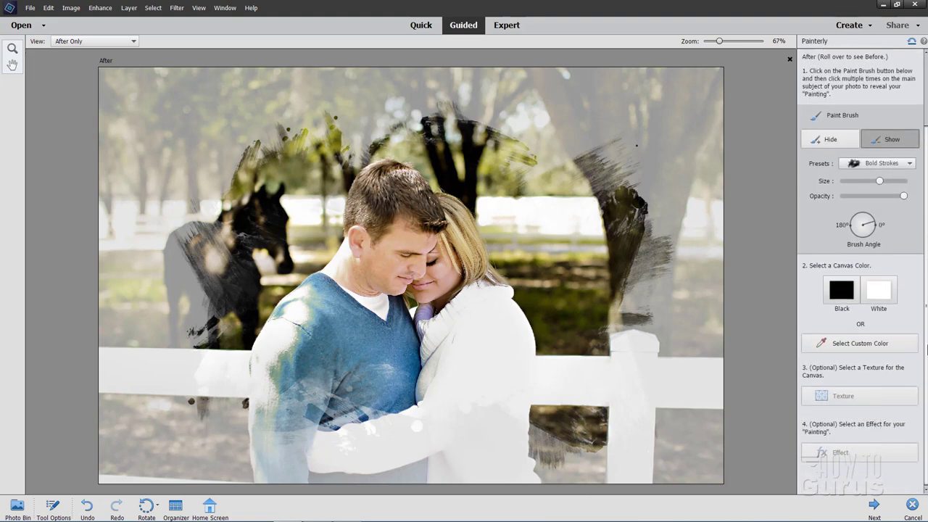
{"action": "left_click", "coordinate": [886, 303]}
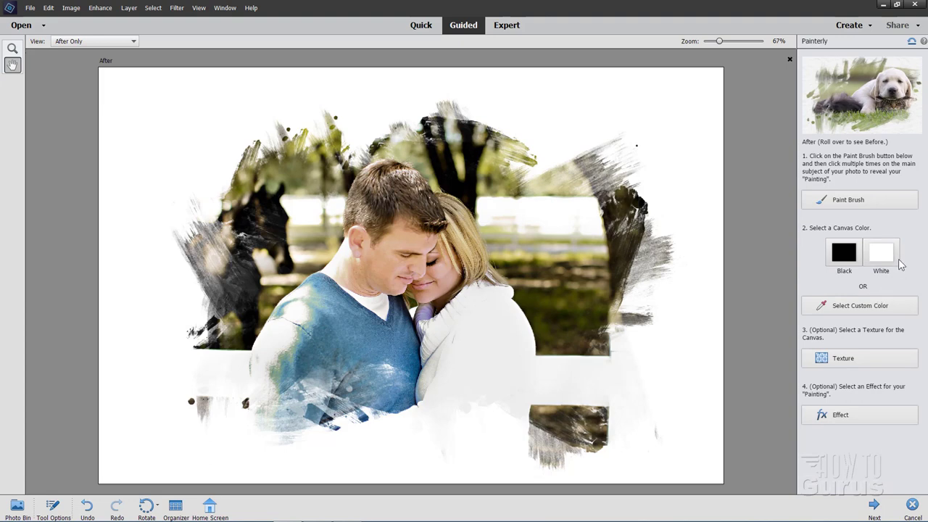
{"action": "left_click", "coordinate": [852, 263]}
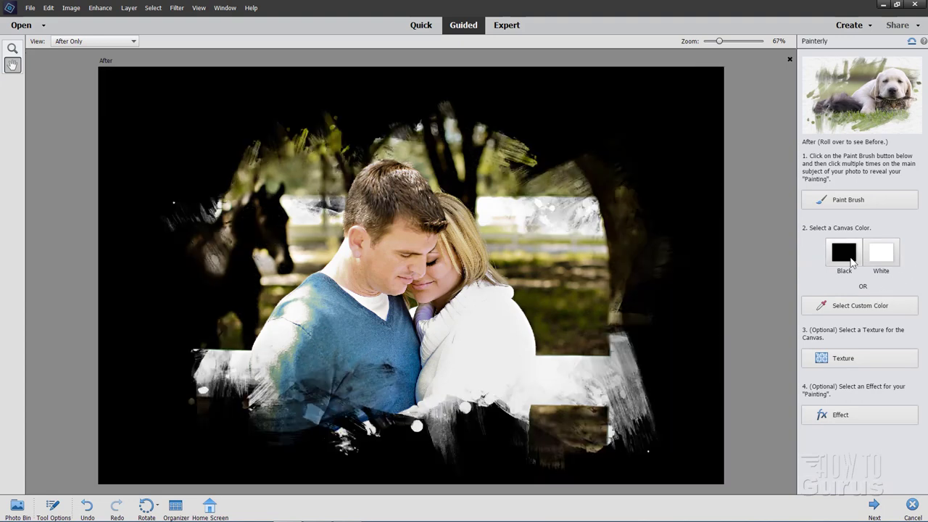
{"action": "left_click", "coordinate": [880, 253]}
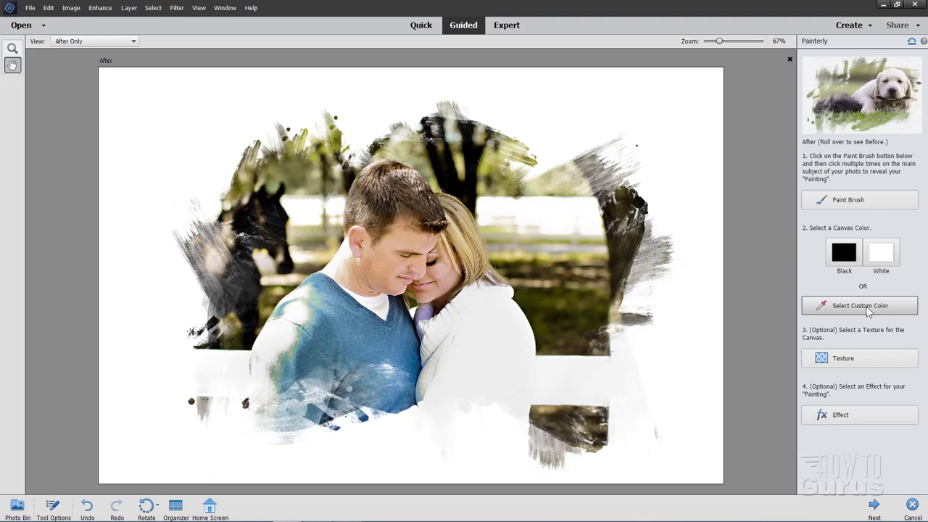
Sample custom canvas colours from the grass, the woman's collar and sweater blues, then revert to white.
{"action": "left_click", "coordinate": [856, 306]}
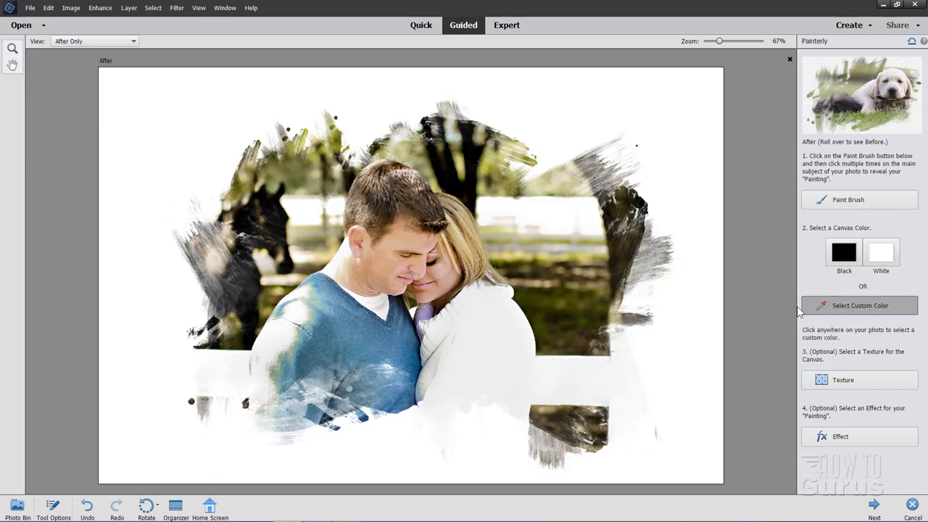
{"action": "left_click", "coordinate": [551, 313]}
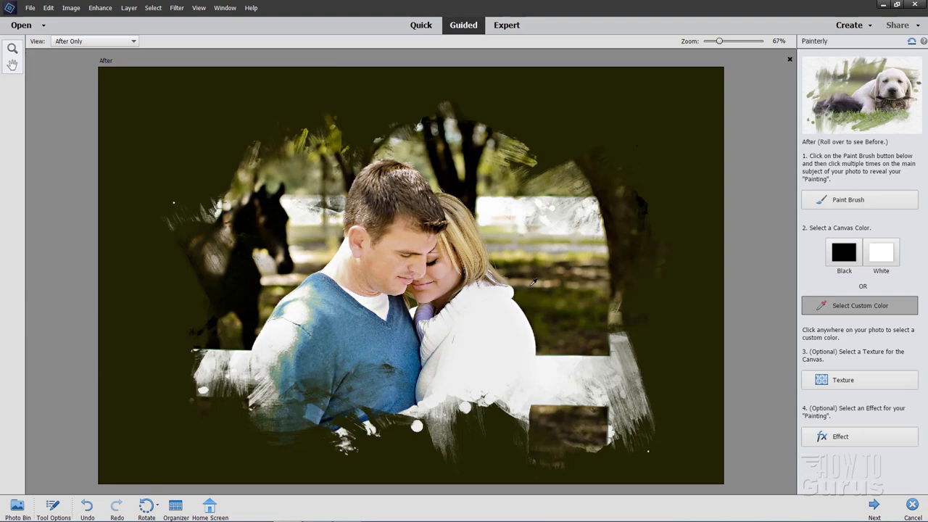
{"action": "left_click", "coordinate": [426, 308]}
{"action": "left_click", "coordinate": [410, 325]}
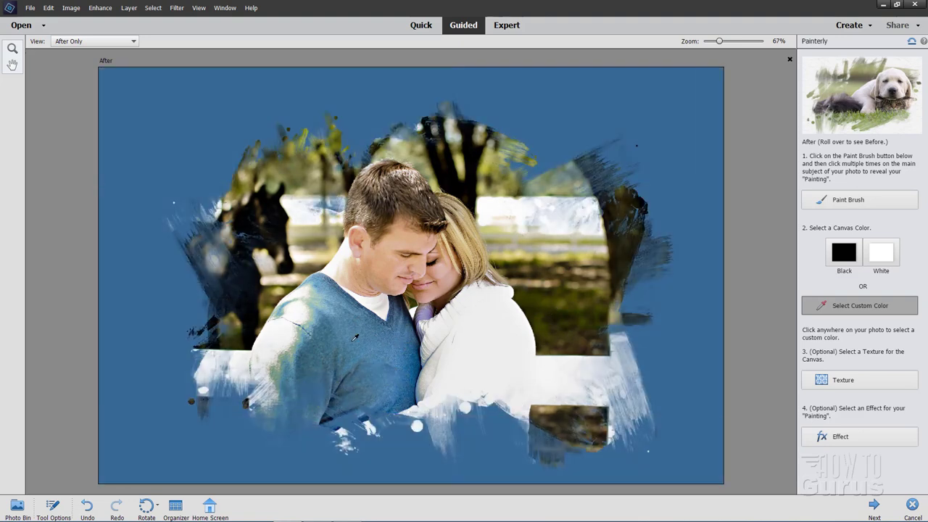
{"action": "left_click", "coordinate": [374, 342]}
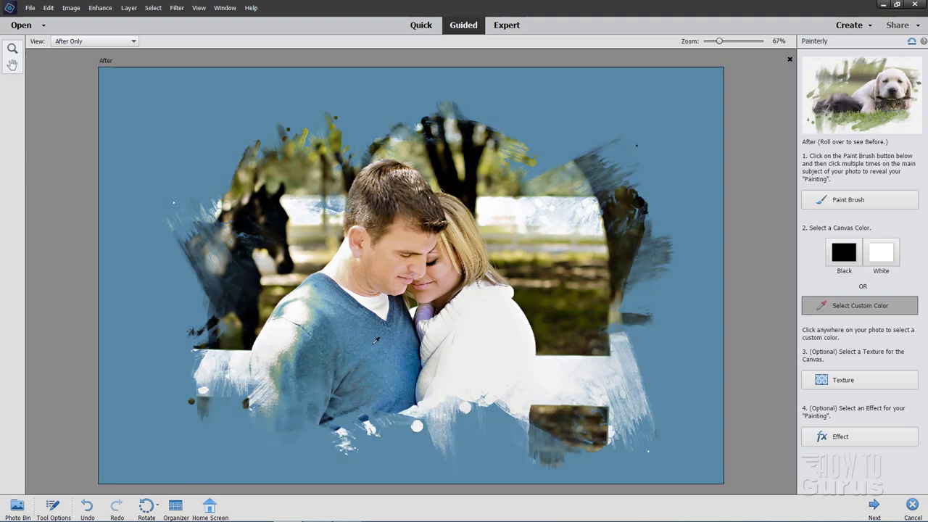
{"action": "left_click", "coordinate": [352, 321]}
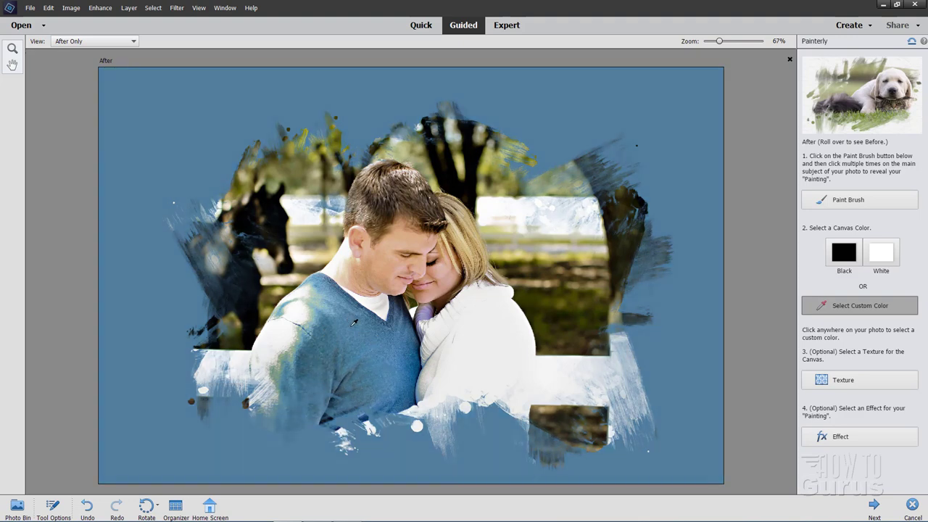
{"action": "left_click", "coordinate": [884, 250]}
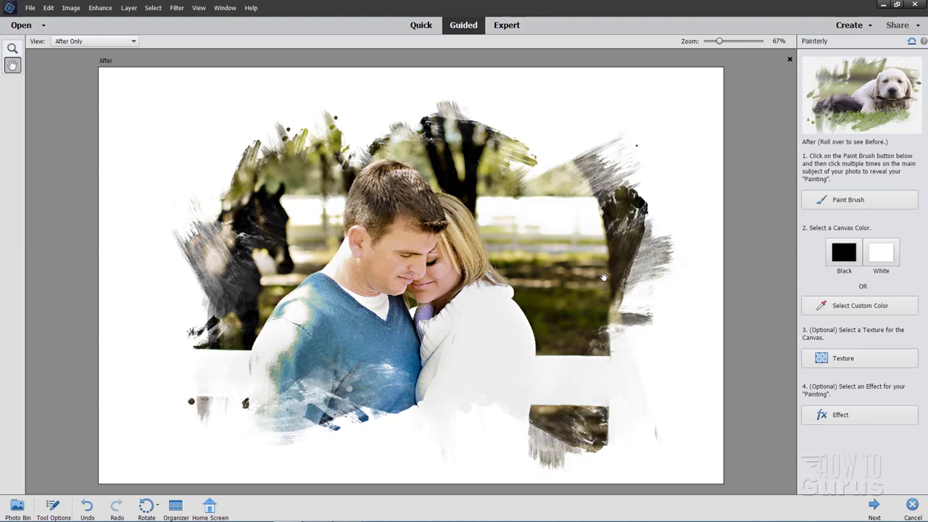
Apply the speckled canvas texture and raise its opacity.
{"action": "left_click", "coordinate": [845, 361]}
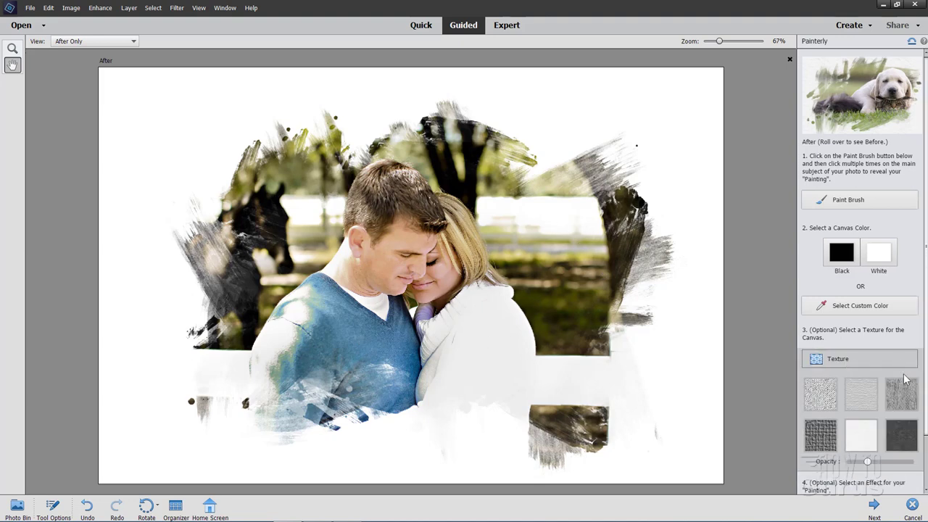
{"action": "left_click_drag", "start_coordinate": [925, 374], "coordinate": [926, 437]}
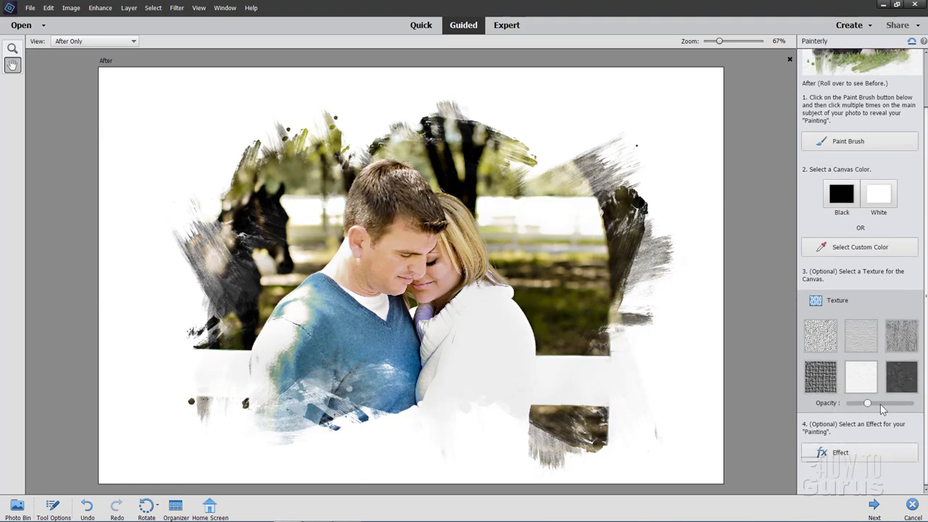
{"action": "left_click", "coordinate": [821, 346]}
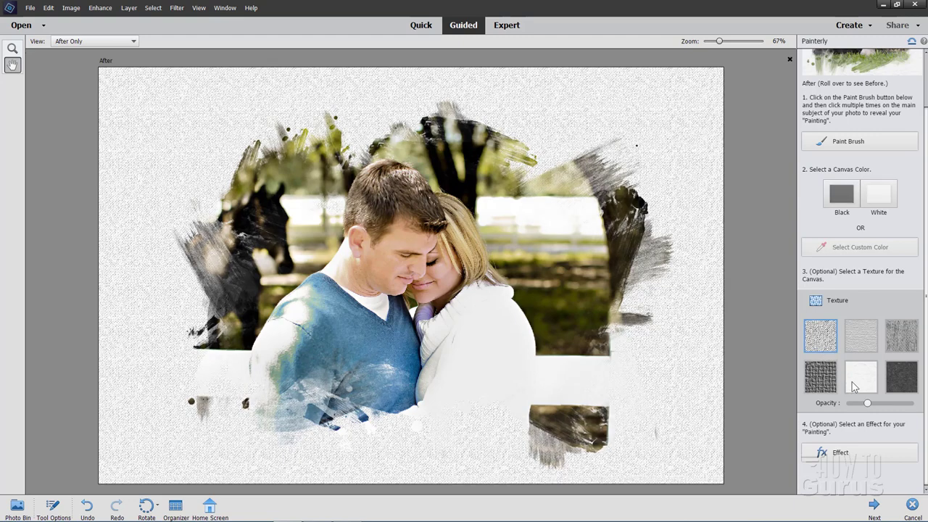
{"action": "left_click_drag", "start_coordinate": [866, 403], "coordinate": [910, 406]}
Compare the other textures, settle on the woven one at 13 opacity, and collapse the Texture section.
{"action": "left_click", "coordinate": [860, 347]}
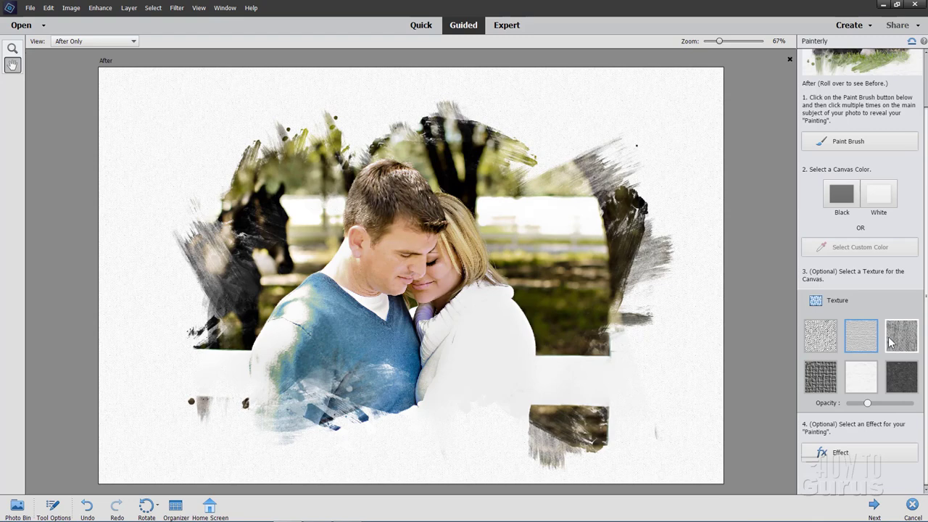
{"action": "left_click", "coordinate": [893, 342]}
{"action": "left_click", "coordinate": [826, 378]}
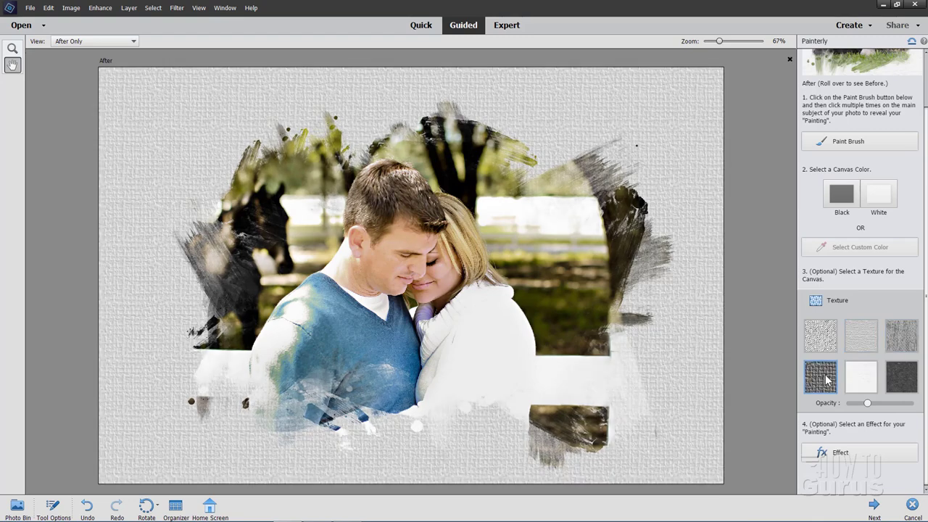
{"action": "left_click", "coordinate": [856, 379]}
{"action": "left_click", "coordinate": [896, 382]}
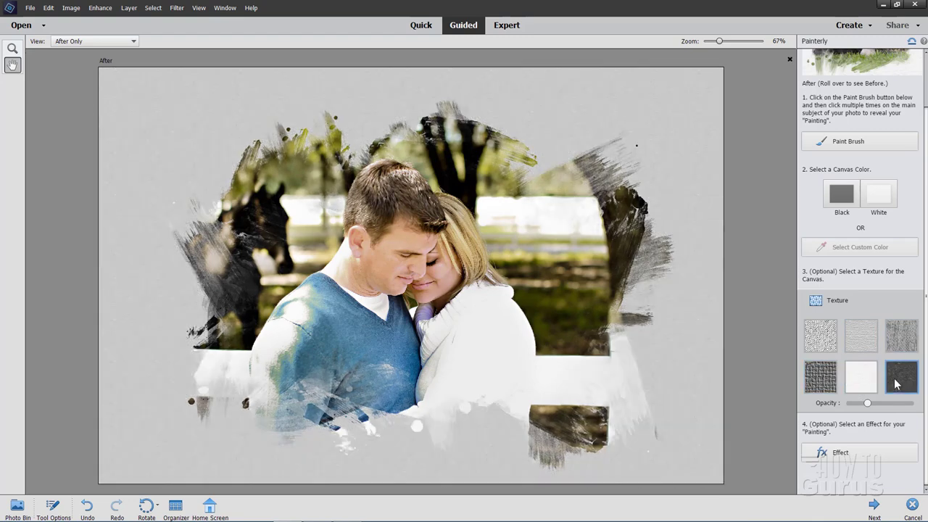
{"action": "left_click", "coordinate": [823, 380]}
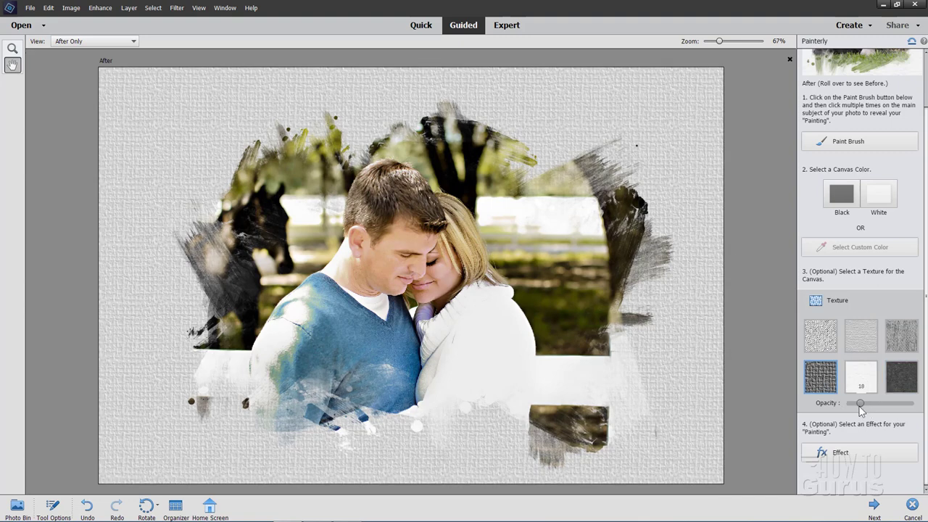
{"action": "left_click_drag", "start_coordinate": [867, 404], "coordinate": [858, 402]}
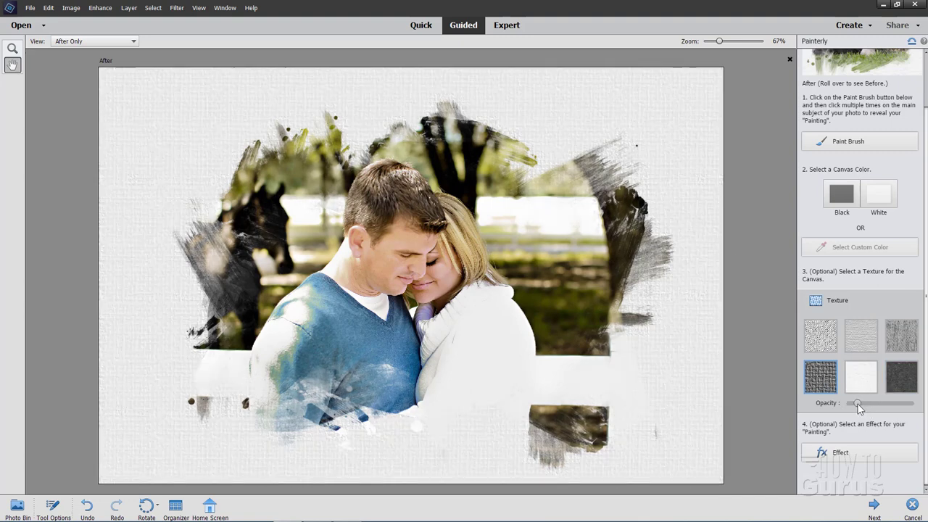
{"action": "left_click", "coordinate": [857, 406]}
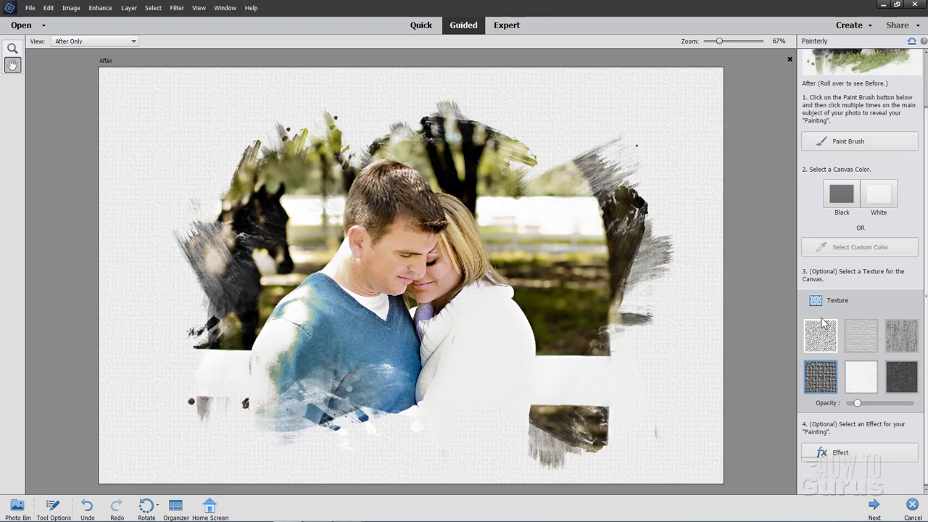
{"action": "left_click", "coordinate": [835, 300]}
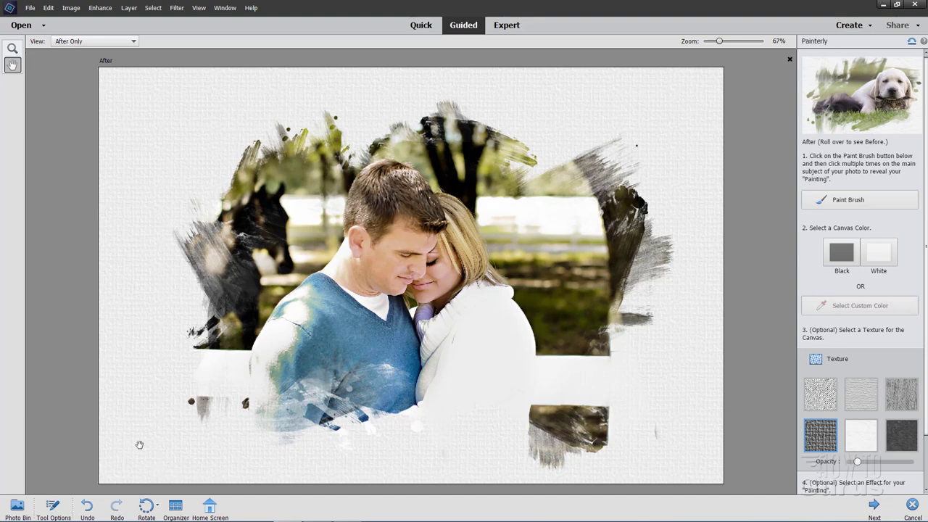
Apply the Dry Brush painting effect to the photo.
{"action": "left_click", "coordinate": [845, 362]}
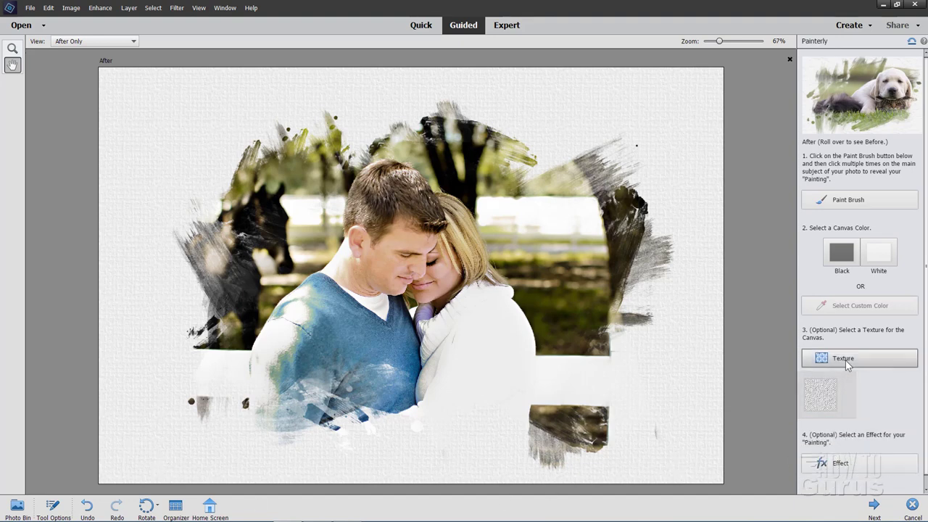
{"action": "left_click", "coordinate": [844, 415]}
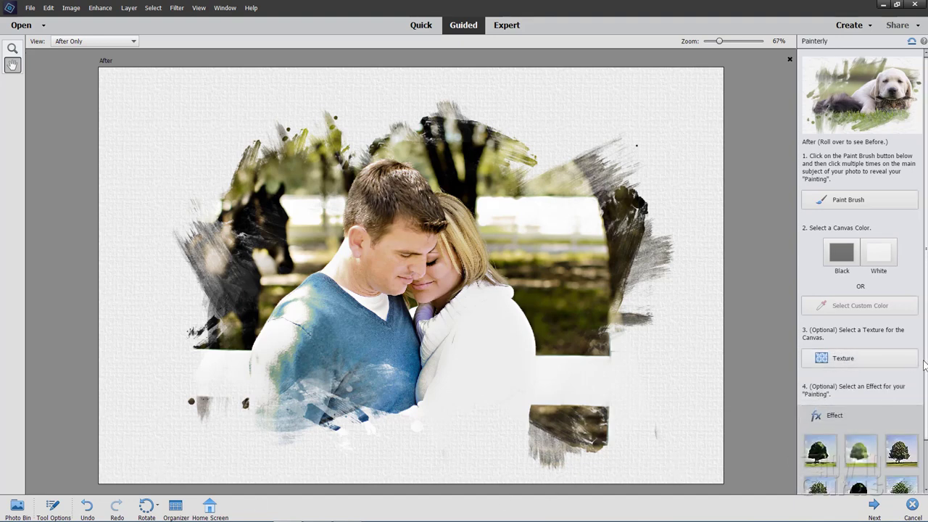
{"action": "scroll", "coordinate": [925, 370], "scroll_direction": "down", "scroll_amount": 2}
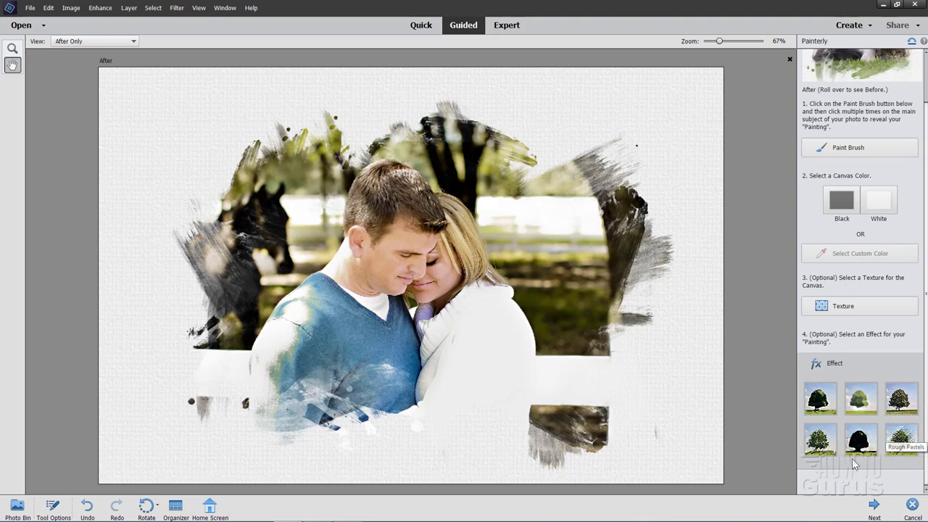
{"action": "left_click", "coordinate": [823, 404]}
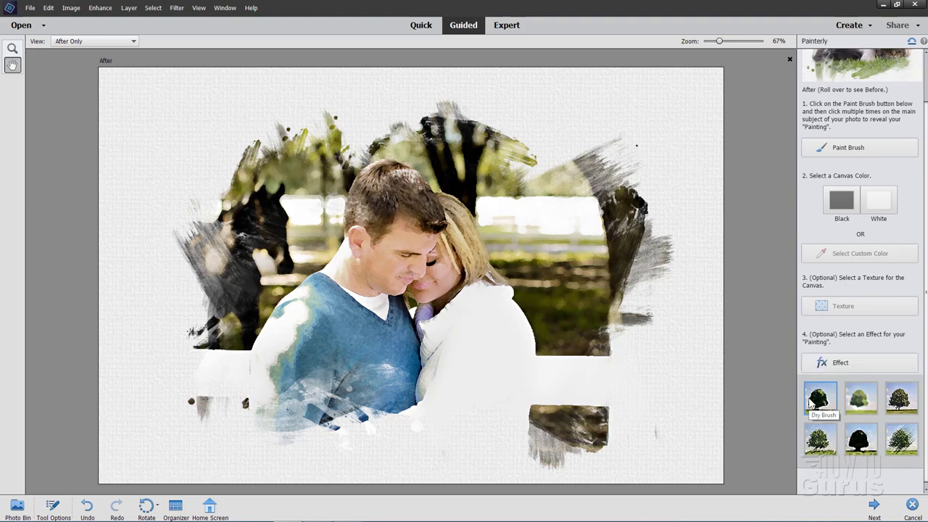
{"action": "left_click", "coordinate": [837, 363]}
Try a brighter effect and the warm sepia effect, then clear the sepia.
{"action": "left_click", "coordinate": [846, 417]}
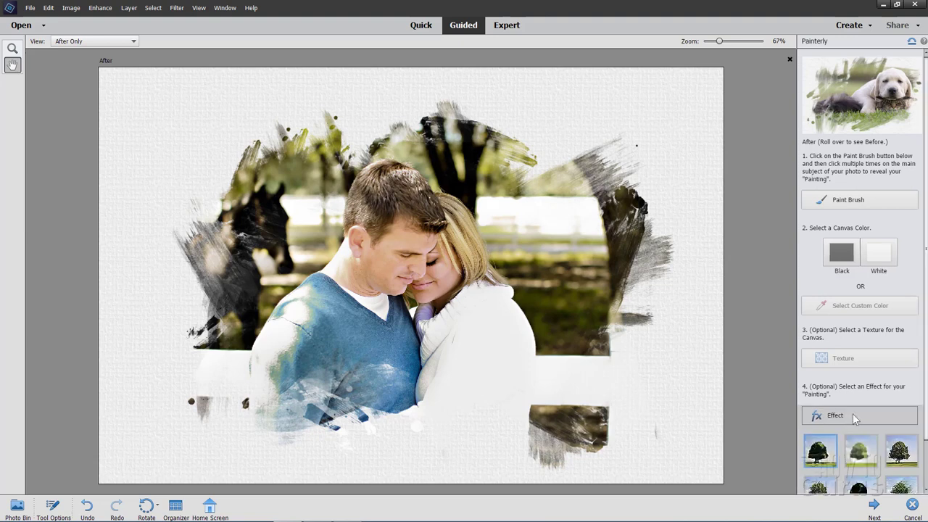
{"action": "left_click", "coordinate": [859, 451]}
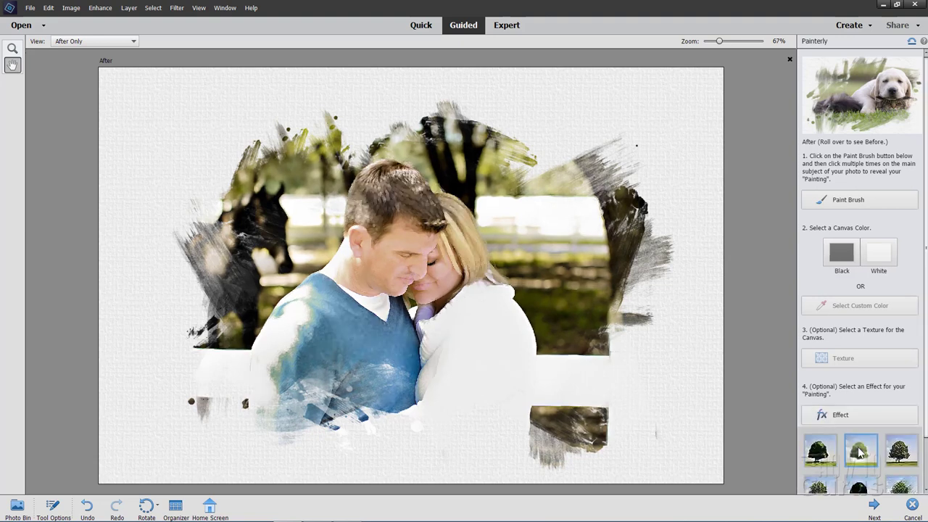
{"action": "left_click", "coordinate": [898, 451]}
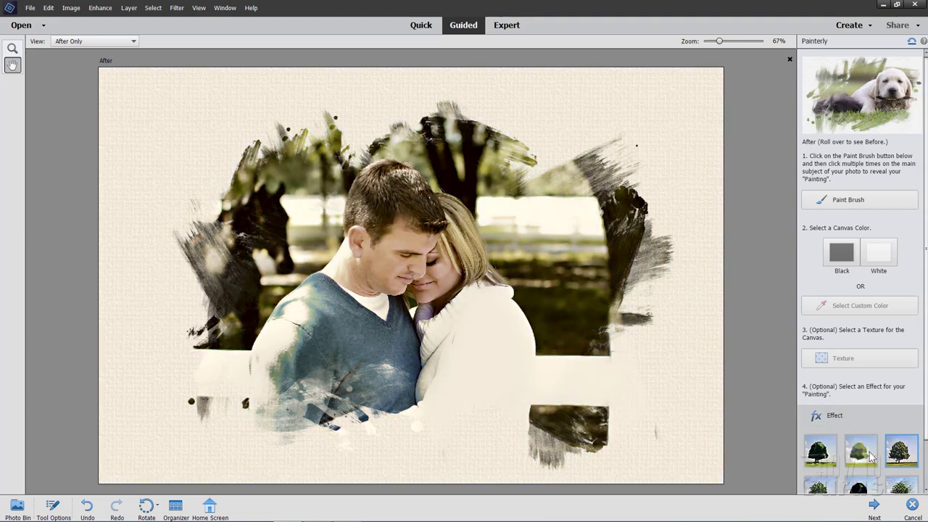
{"action": "scroll", "coordinate": [899, 449], "scroll_direction": "down", "scroll_amount": 2}
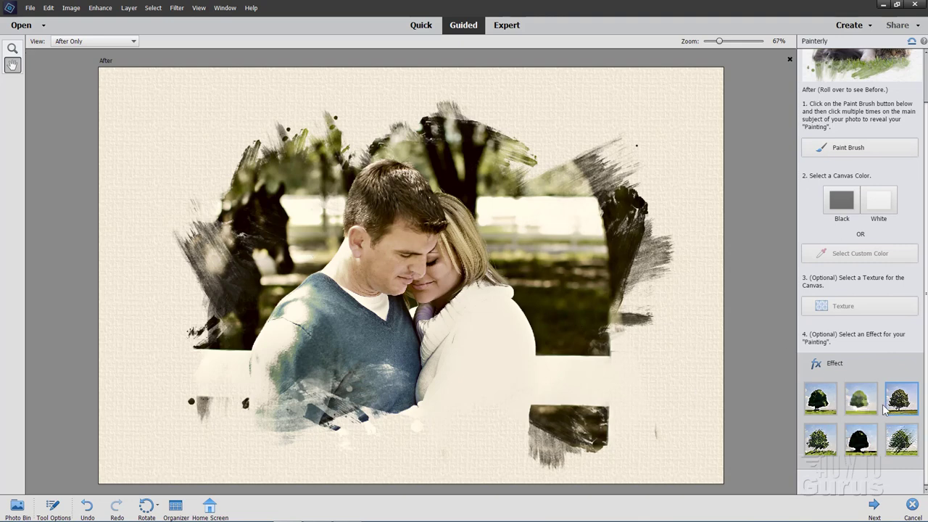
{"action": "left_click", "coordinate": [909, 398]}
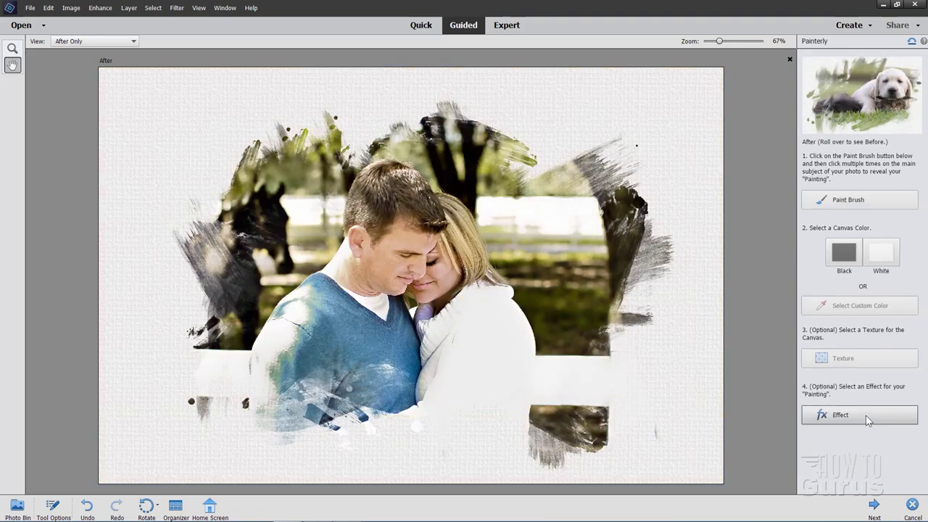
Try another painting effect, then apply the Watercolor effect.
{"action": "left_click", "coordinate": [865, 415]}
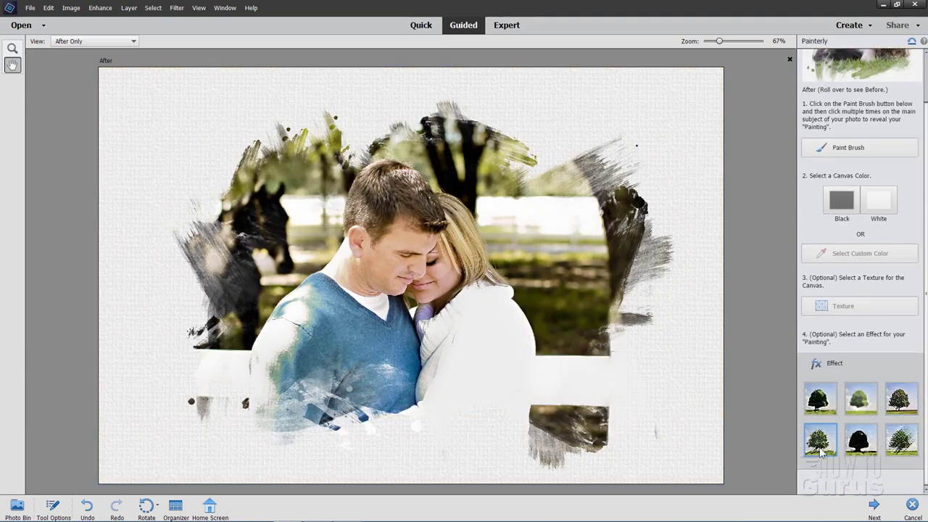
{"action": "left_click", "coordinate": [821, 452]}
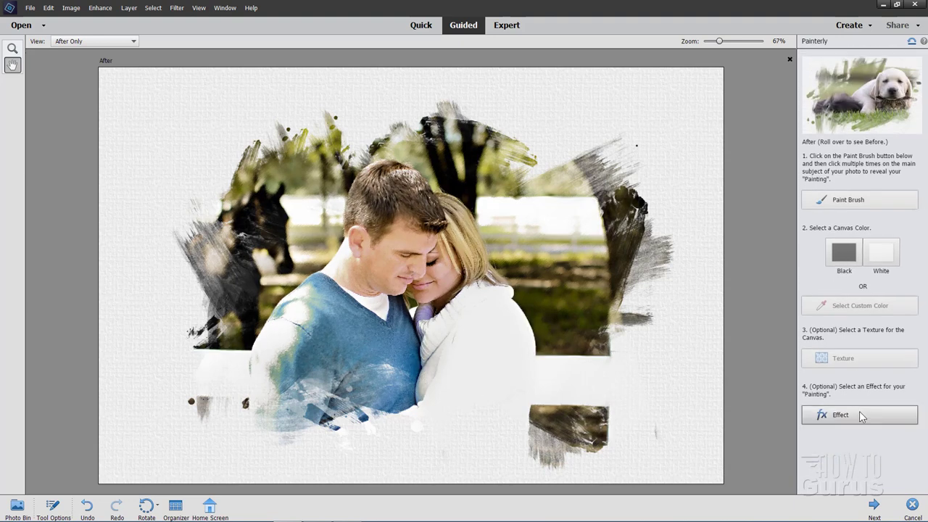
{"action": "left_click", "coordinate": [854, 415]}
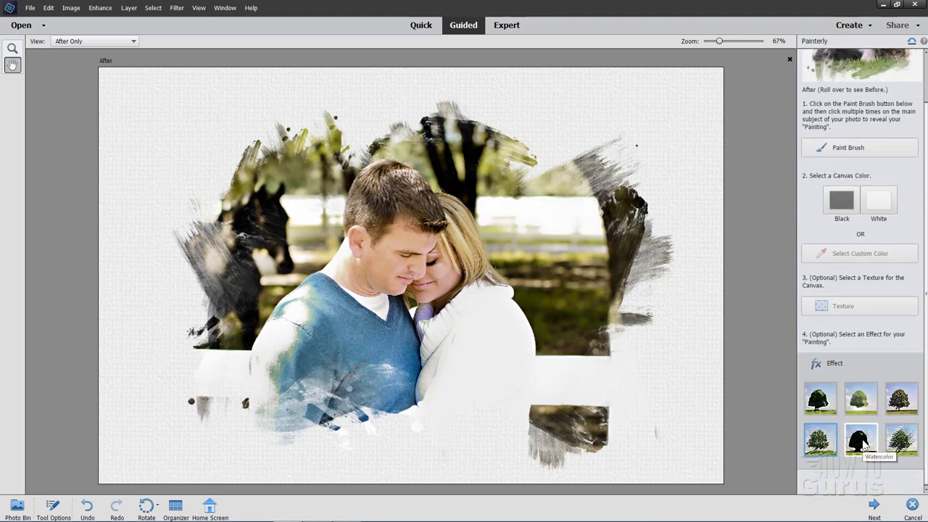
{"action": "left_click", "coordinate": [862, 445]}
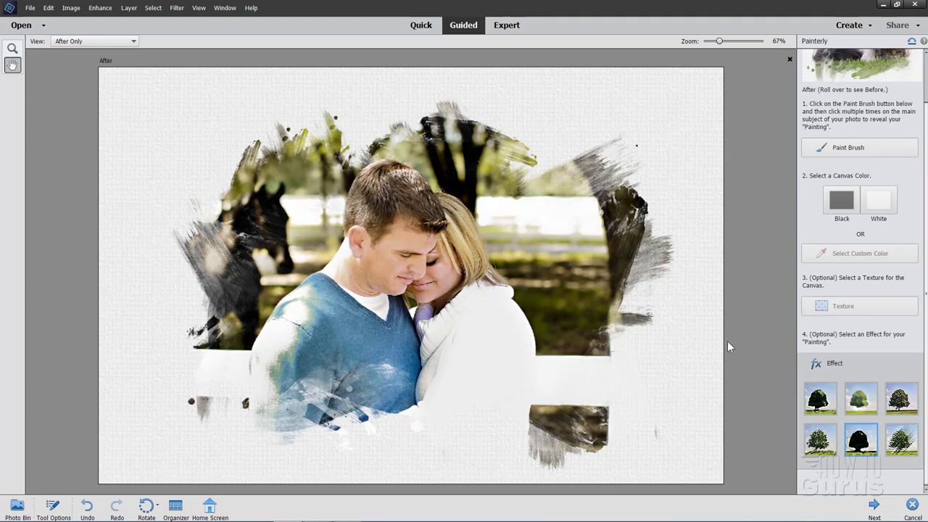
Try the Rough Pastels effect, then apply the warm sepia painting effect instead.
{"action": "left_click", "coordinate": [901, 442]}
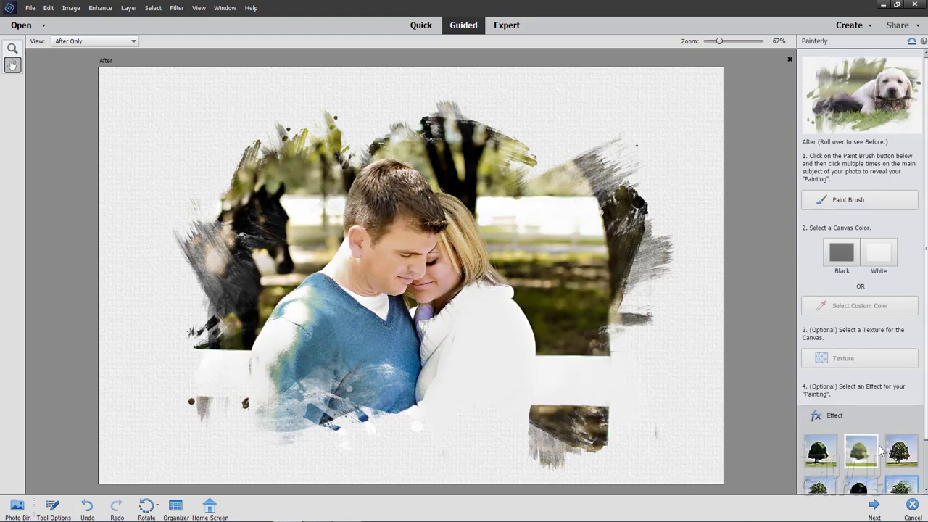
{"action": "left_click", "coordinate": [899, 455]}
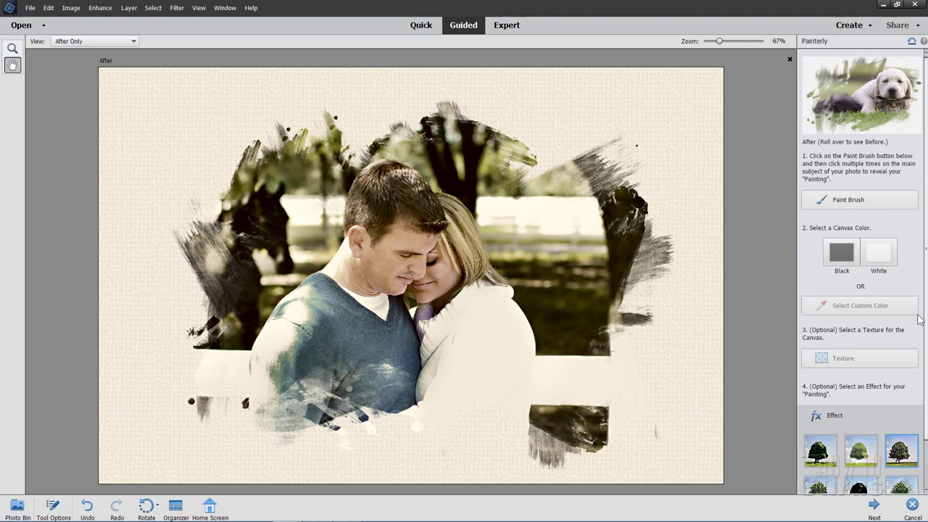
{"action": "scroll", "coordinate": [924, 318], "scroll_direction": "down", "scroll_amount": 2}
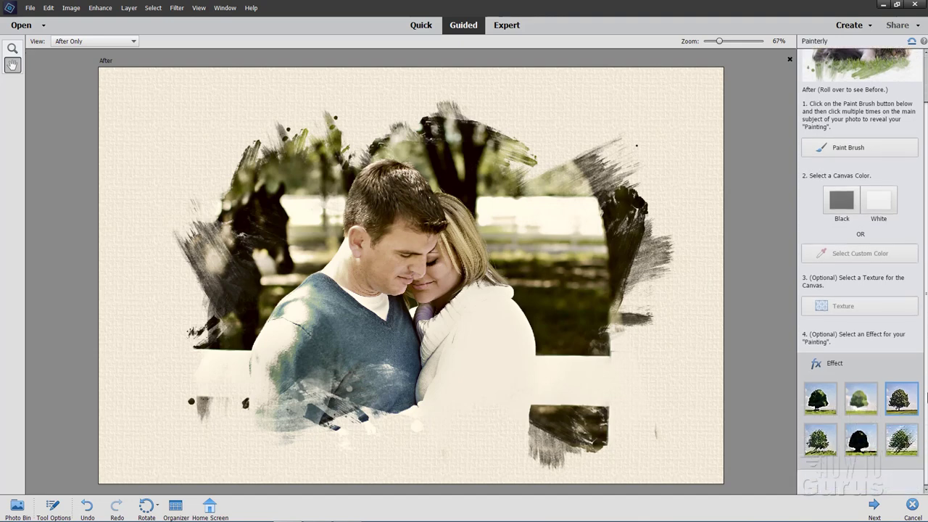
{"action": "scroll", "coordinate": [923, 377], "scroll_direction": "up", "scroll_amount": 2}
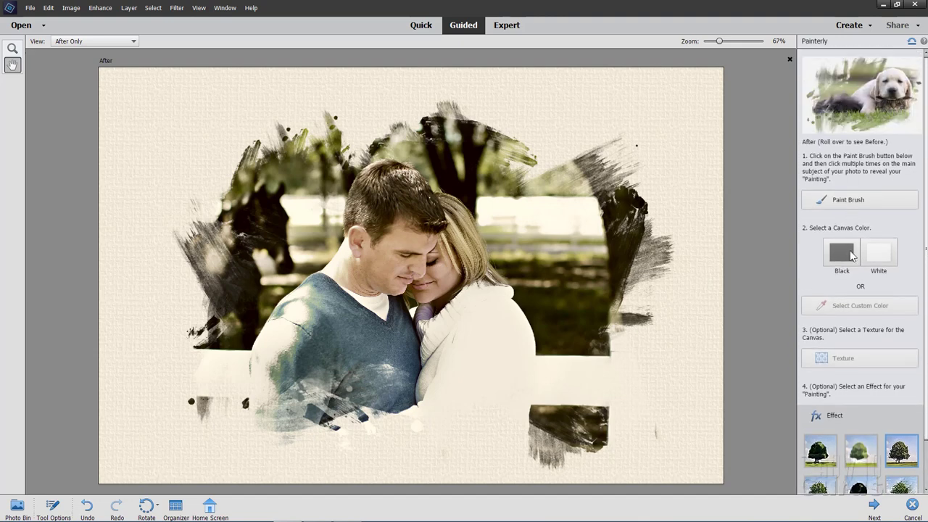
Finish the Painterly guided edit and continue editing the sepia result In Expert.
{"action": "left_click", "coordinate": [873, 508]}
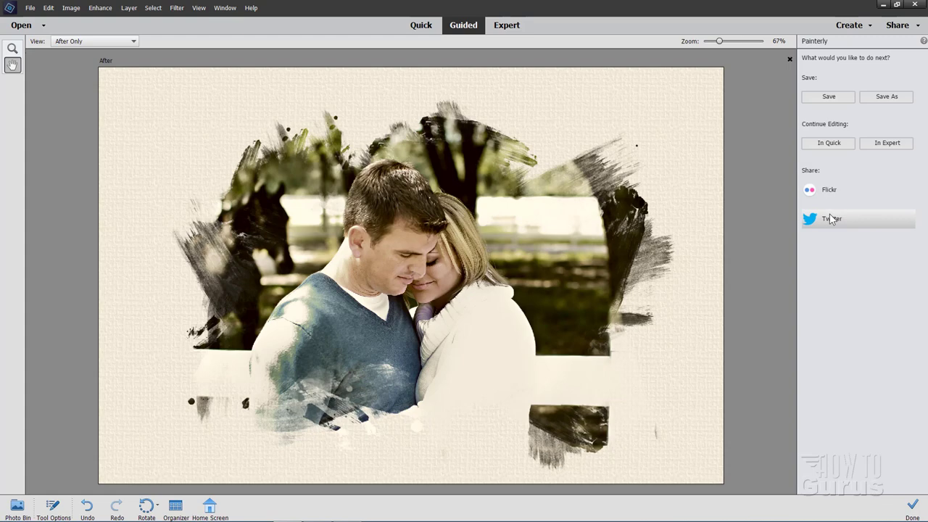
{"action": "left_click", "coordinate": [883, 142]}
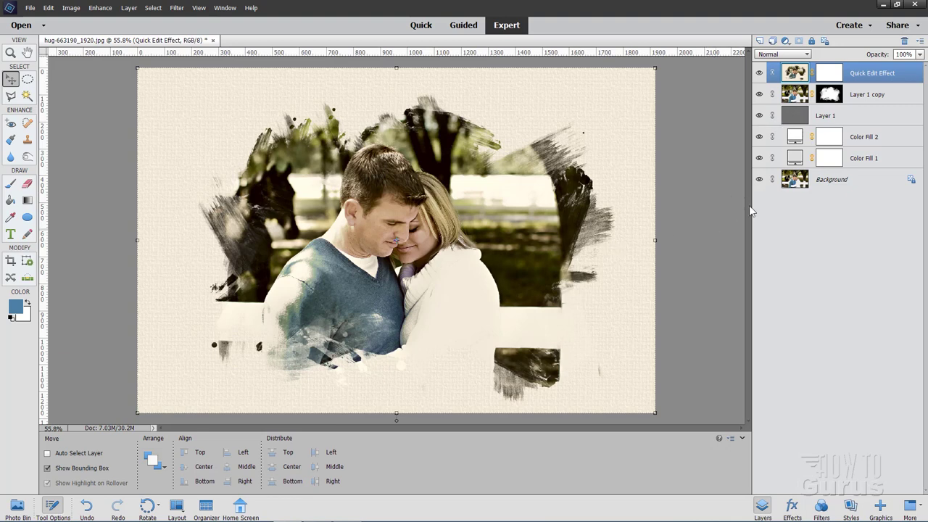
{"action": "left_click", "coordinate": [759, 73]}
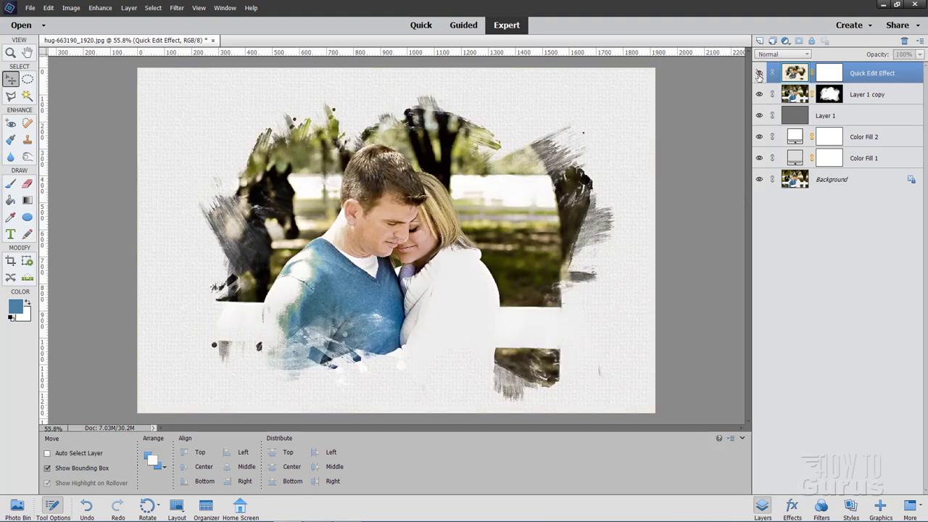
{"action": "left_click", "coordinate": [759, 73]}
{"action": "left_click", "coordinate": [759, 73]}
{"action": "left_click", "coordinate": [758, 73]}
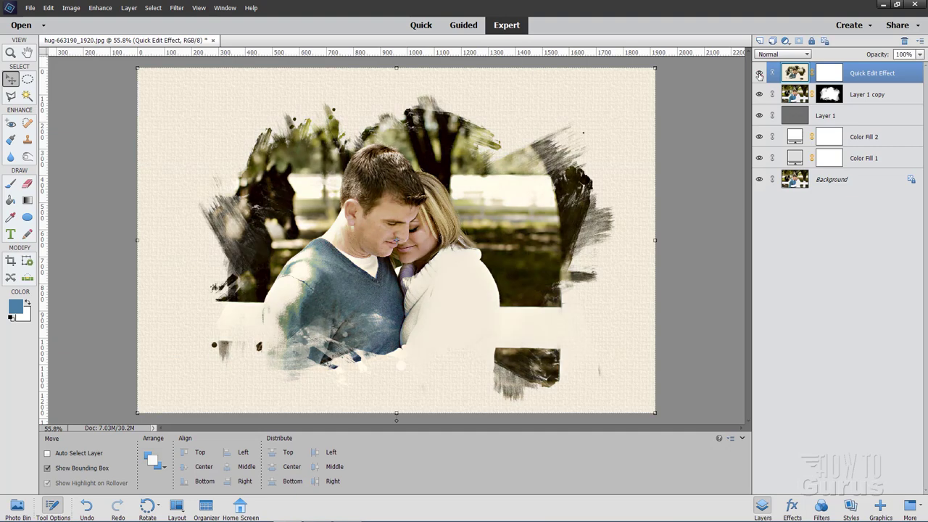
{"action": "left_click", "coordinate": [758, 73]}
{"action": "left_click", "coordinate": [759, 73]}
{"action": "left_click", "coordinate": [758, 73]}
{"action": "left_click", "coordinate": [759, 73]}
{"action": "left_click", "coordinate": [761, 94]}
{"action": "left_click", "coordinate": [761, 95]}
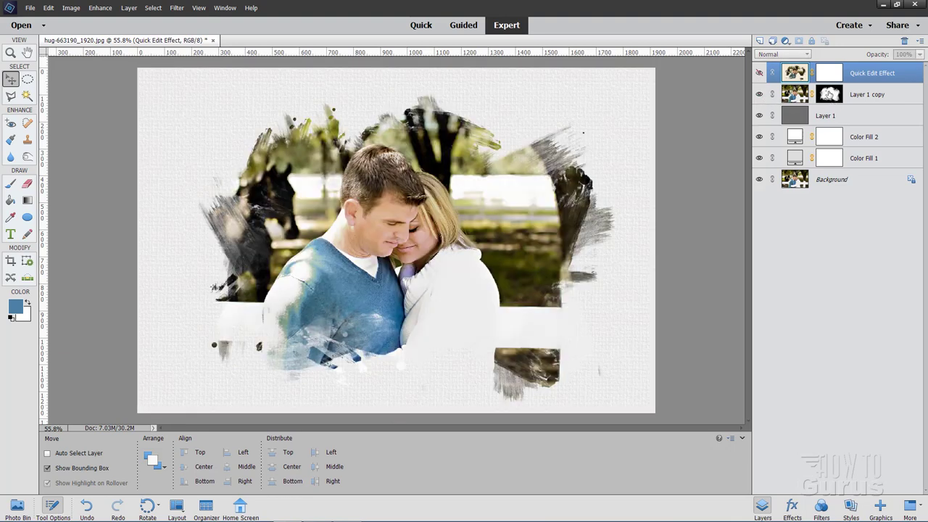
{"action": "left_click", "coordinate": [829, 100]}
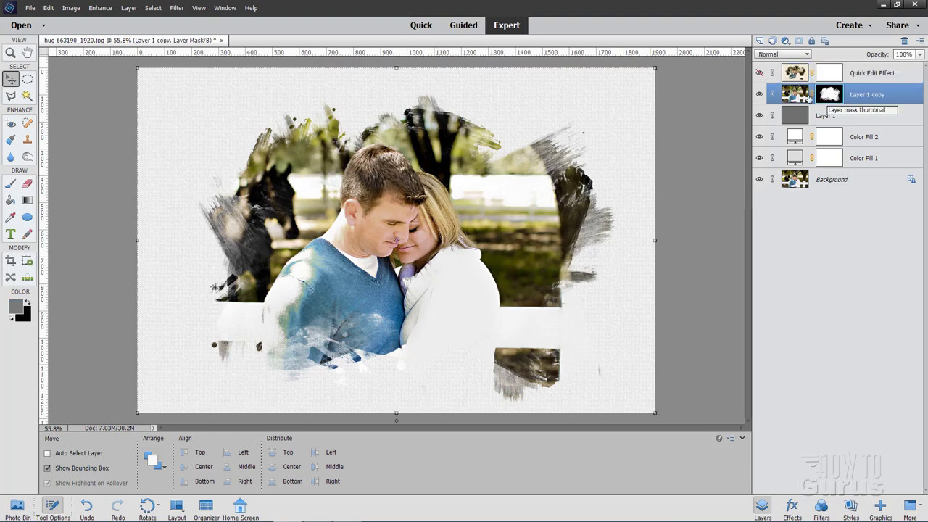
{"action": "left_click", "coordinate": [759, 73]}
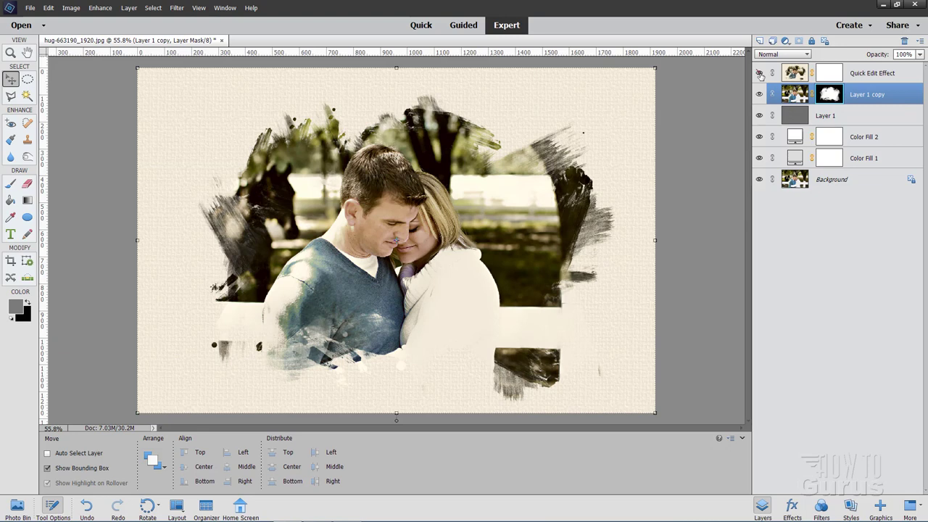
{"action": "left_click", "coordinate": [759, 74]}
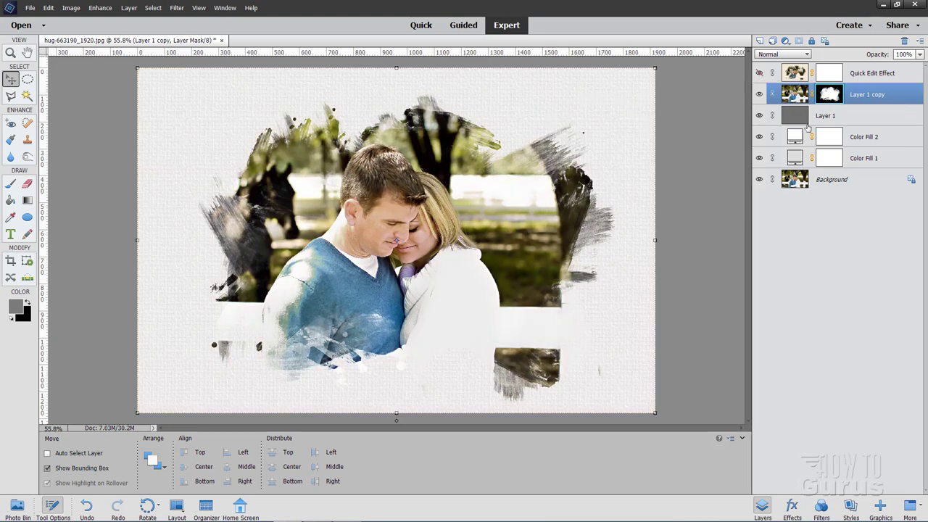
{"action": "left_click", "coordinate": [759, 116]}
{"action": "left_click", "coordinate": [759, 116]}
{"action": "left_click", "coordinate": [759, 116]}
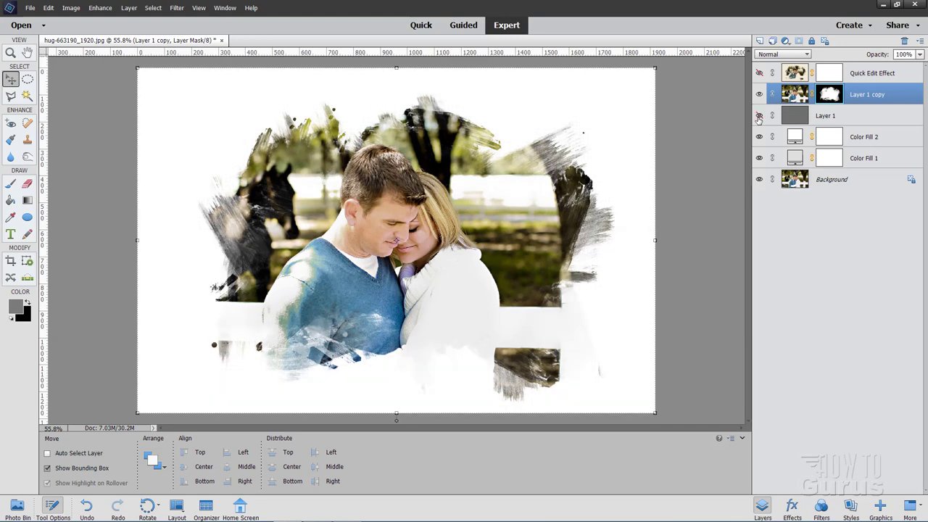
{"action": "left_click", "coordinate": [759, 116]}
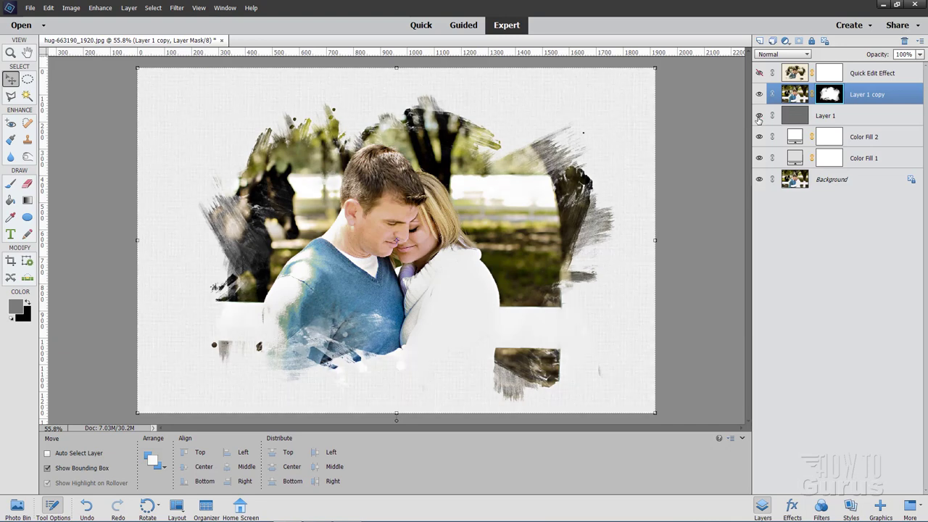
{"action": "left_click", "coordinate": [758, 72]}
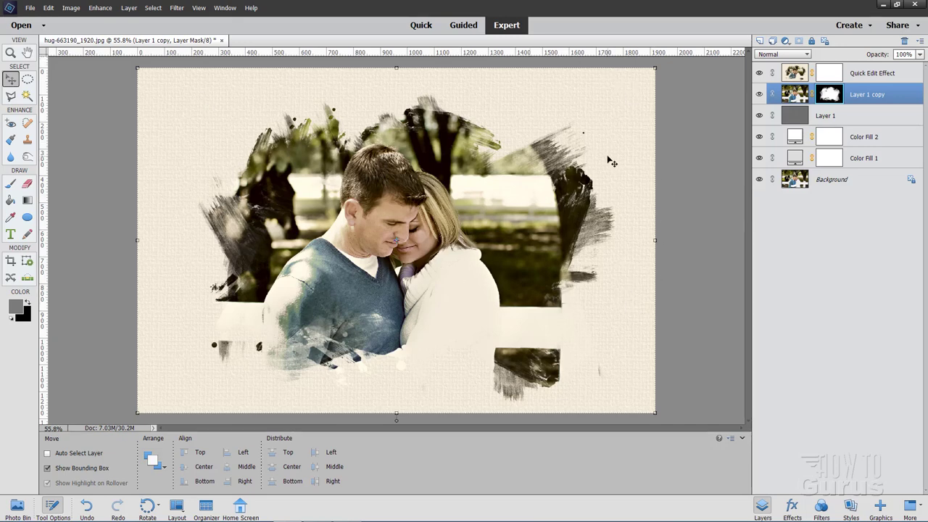
{"action": "left_click", "coordinate": [797, 75]}
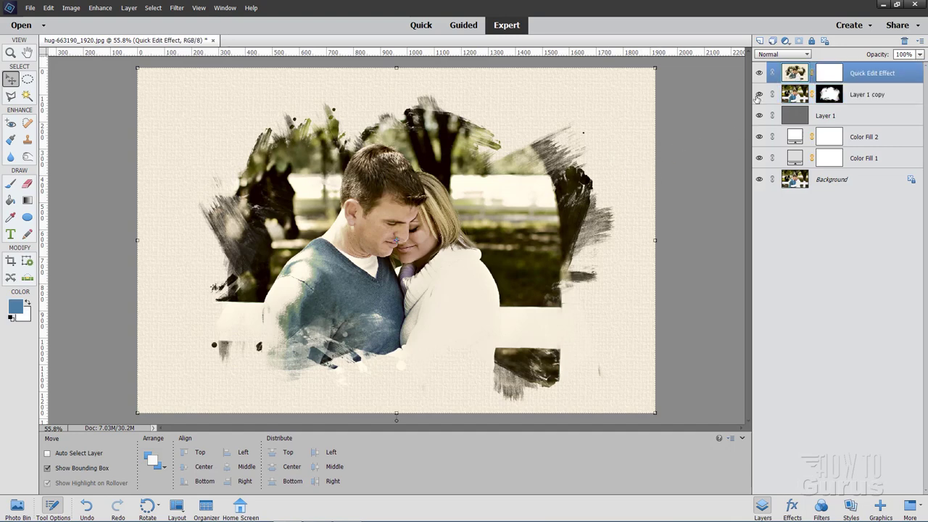